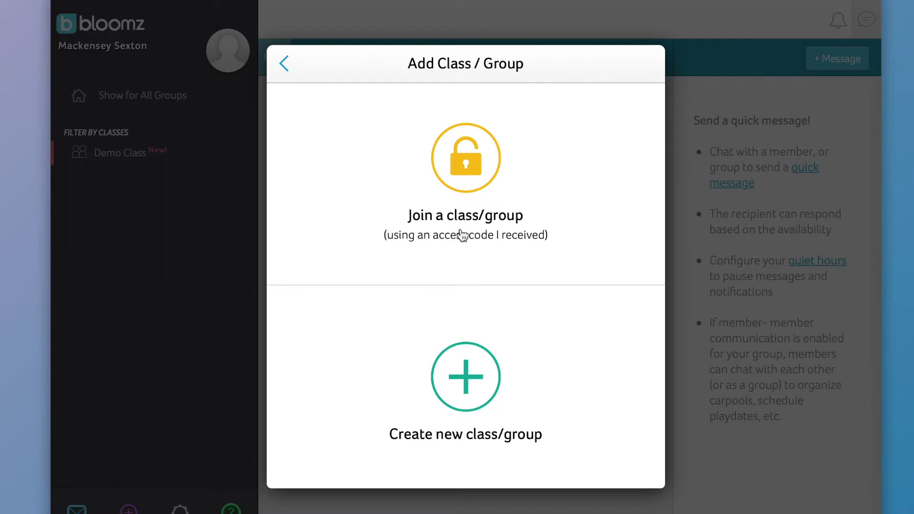
Step: Start creating a new class/group, look through the available group types and choose the Class type
left_click(476, 391)
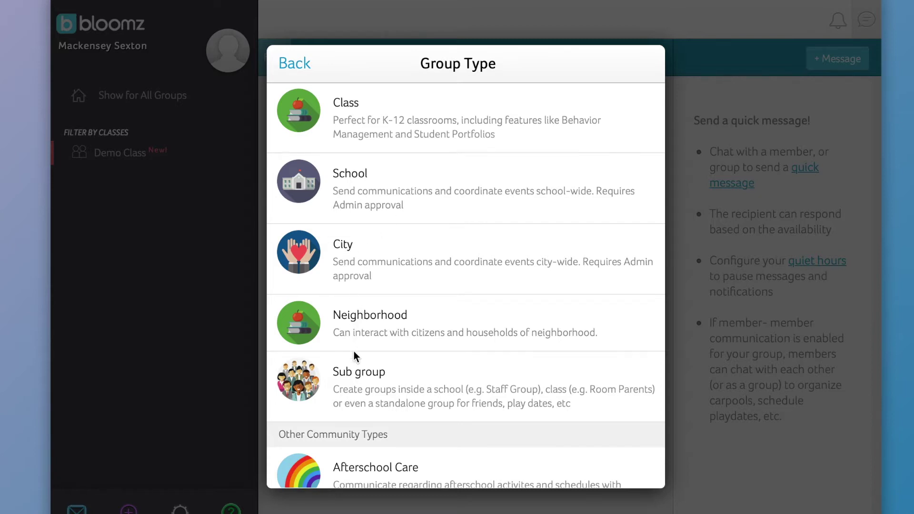
scroll(358, 381, "down", 1)
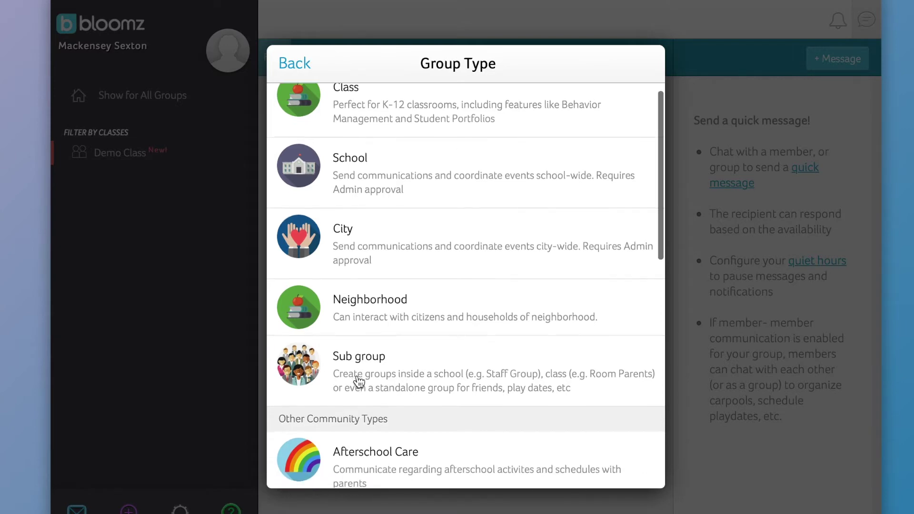
scroll(356, 379, "down", 3)
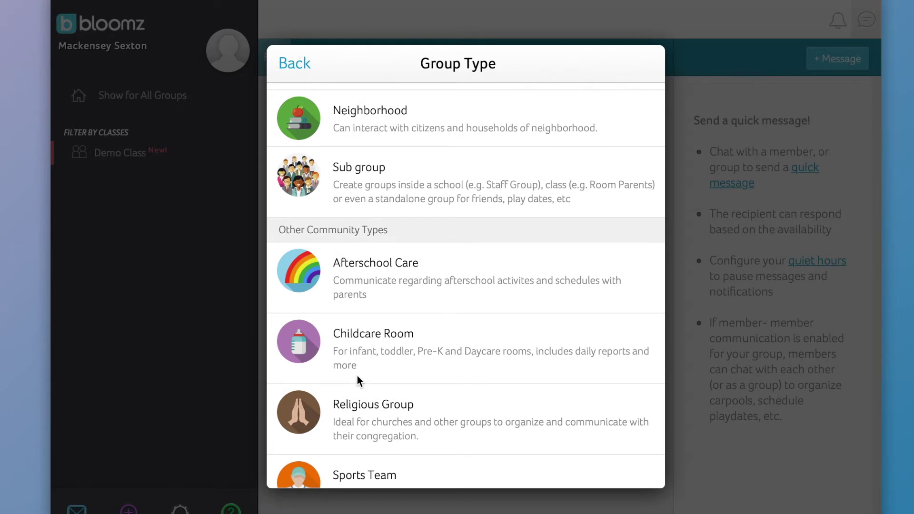
scroll(357, 378, "down", 4)
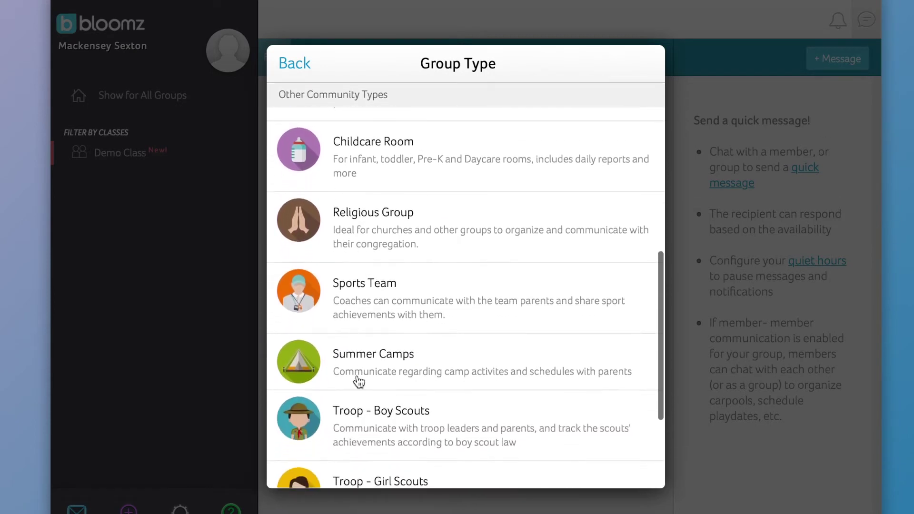
scroll(359, 382, "down", 3)
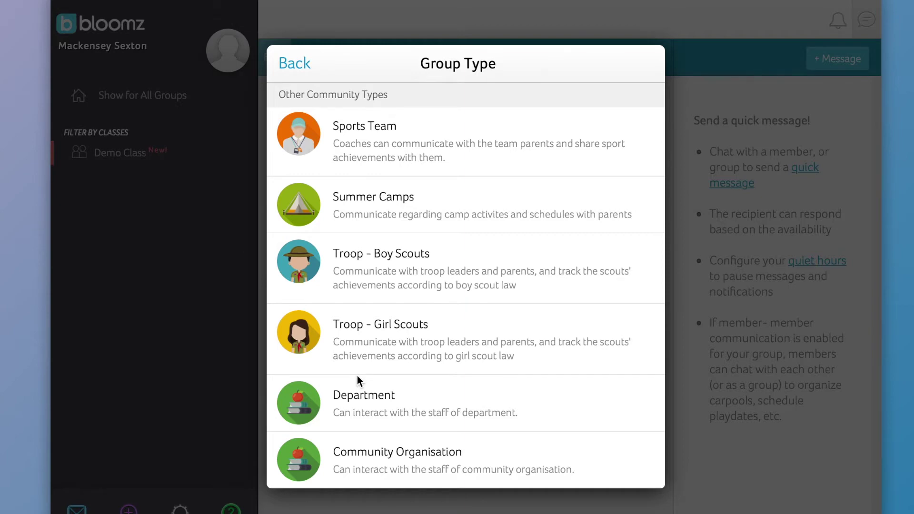
scroll(357, 376, "up", 5)
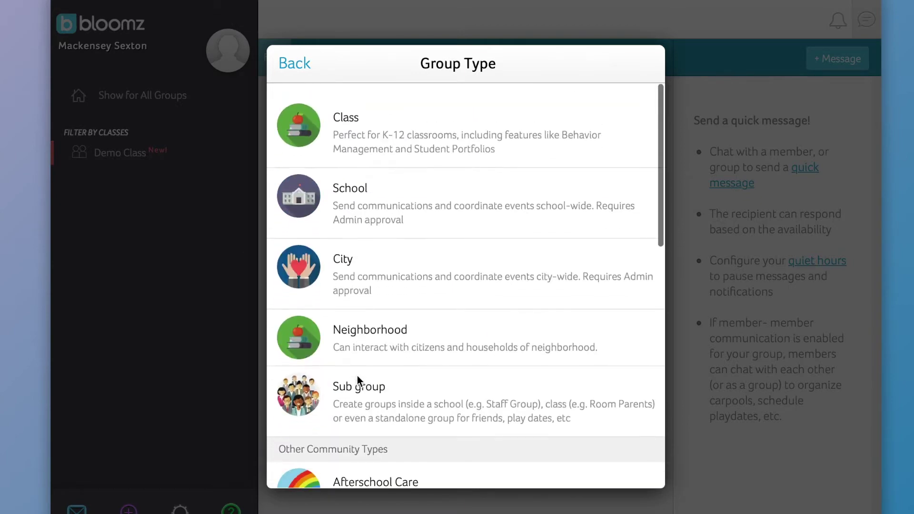
left_click(358, 114)
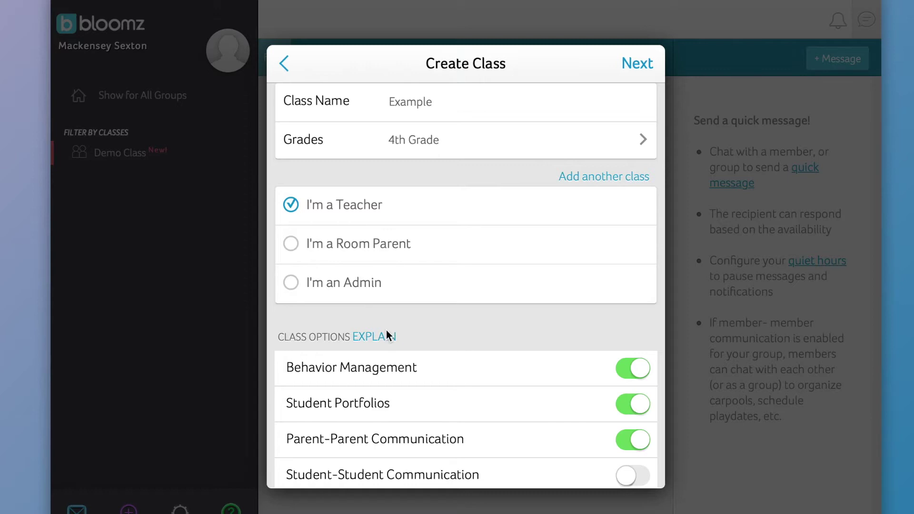
Step: Enable Student-Student Communication for the new class and give students access in Middle/High School Mode
scroll(386, 336, "down", 1)
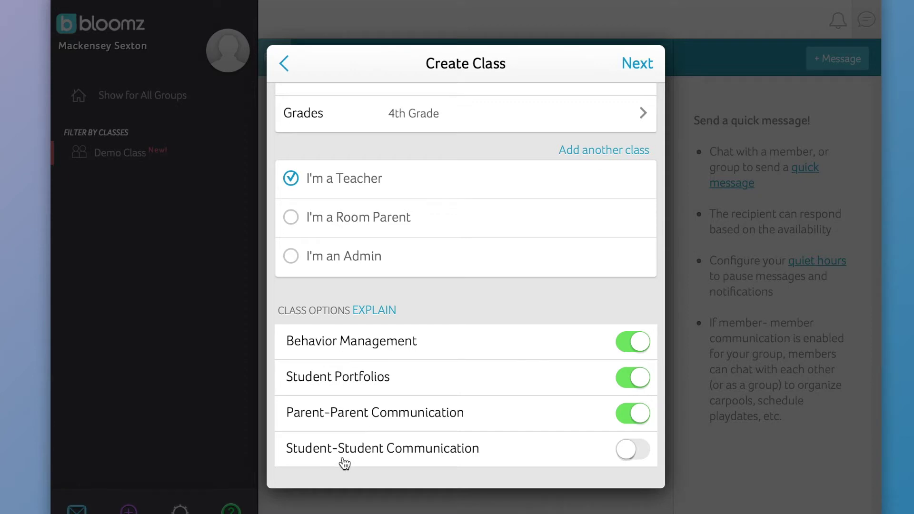
left_click(637, 450)
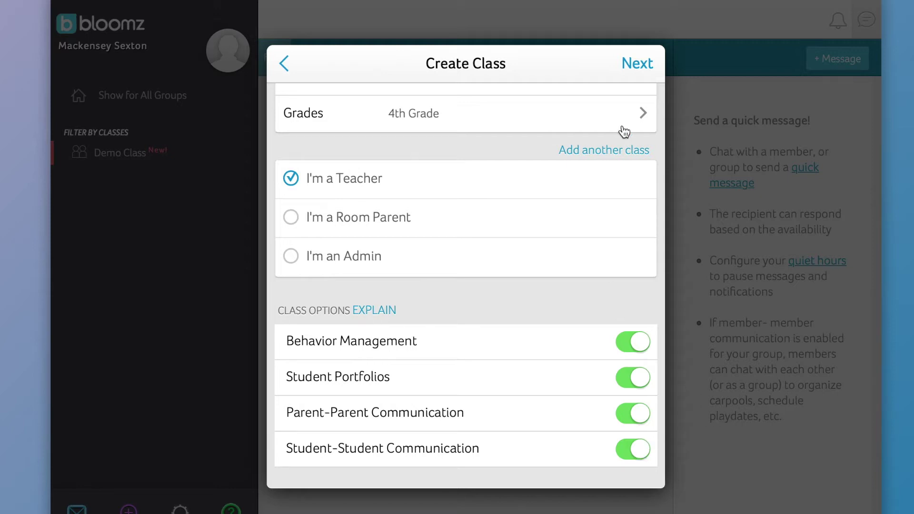
left_click(642, 74)
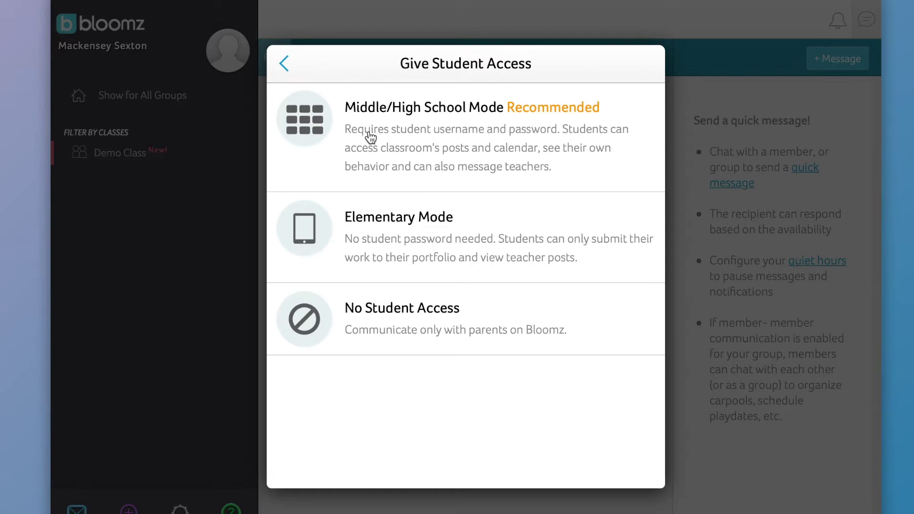
left_click(447, 138)
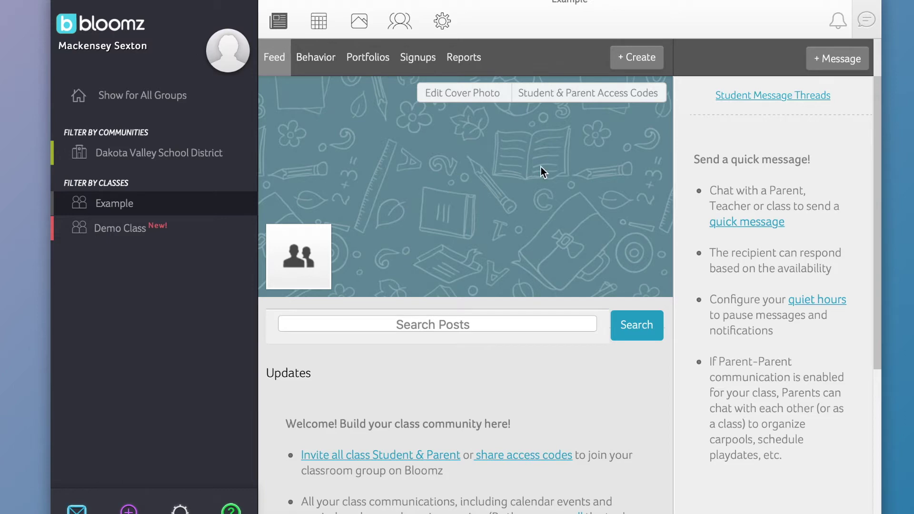
Step: Examine the access code options of the Example class for students and for parents
left_click(576, 105)
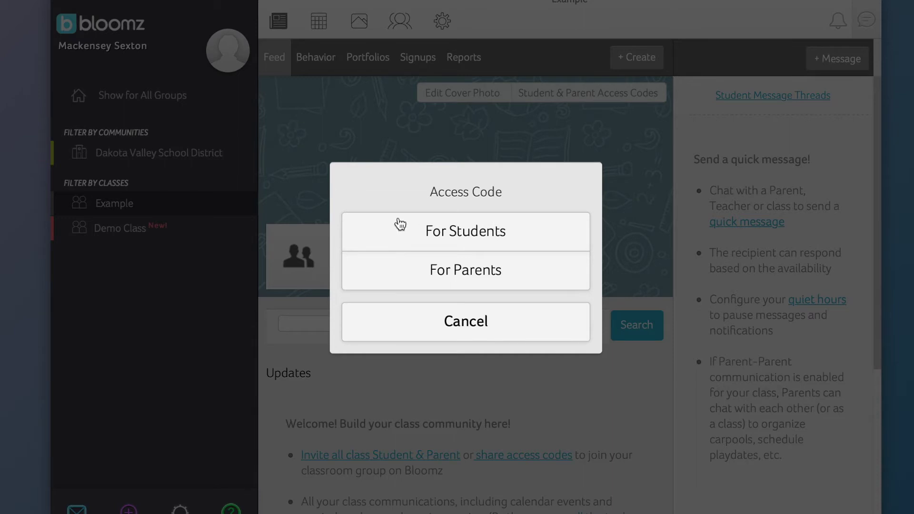
left_click(437, 224)
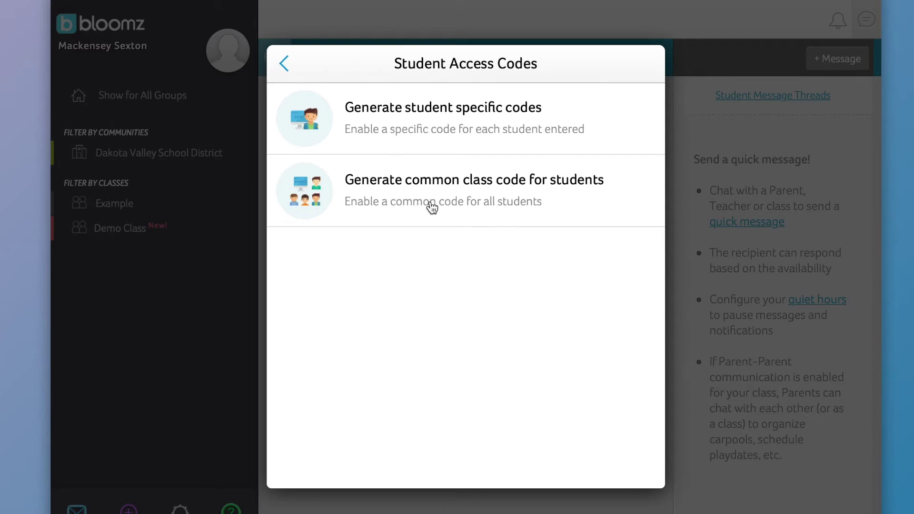
left_click(281, 61)
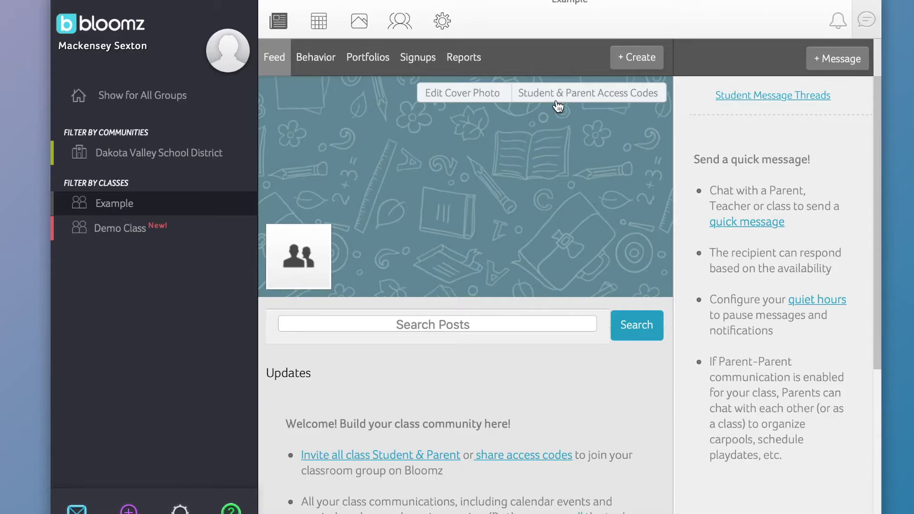
left_click(556, 100)
left_click(467, 279)
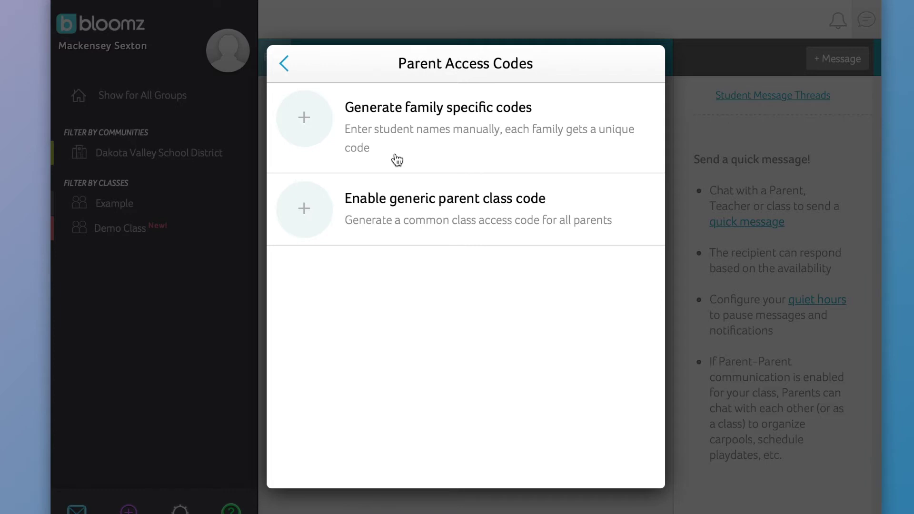
left_click(285, 65)
left_click(547, 98)
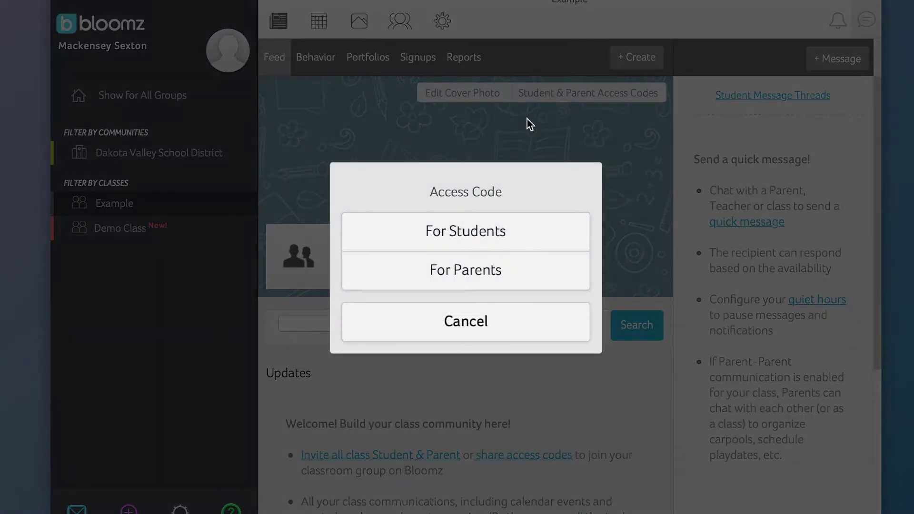
left_click(468, 239)
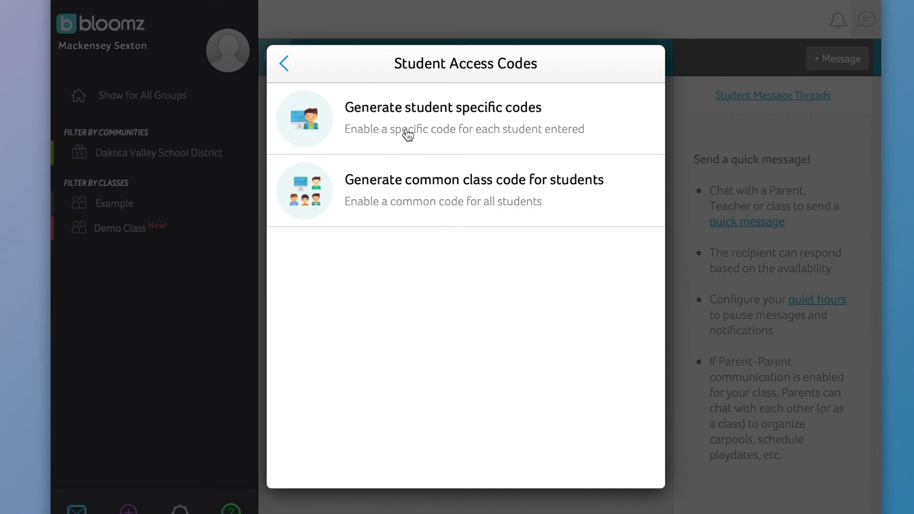
left_click(333, 122)
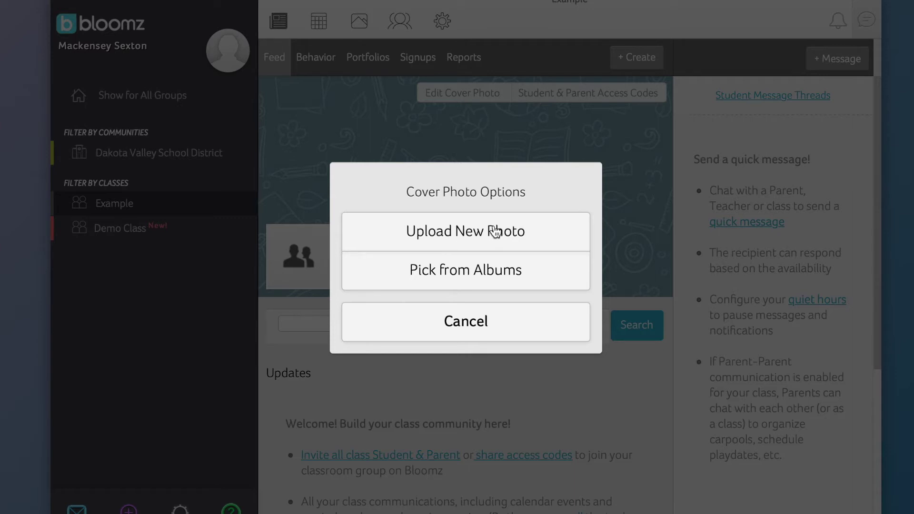
Step: Check the album option for the class cover photo and return to the class feed
left_click(466, 272)
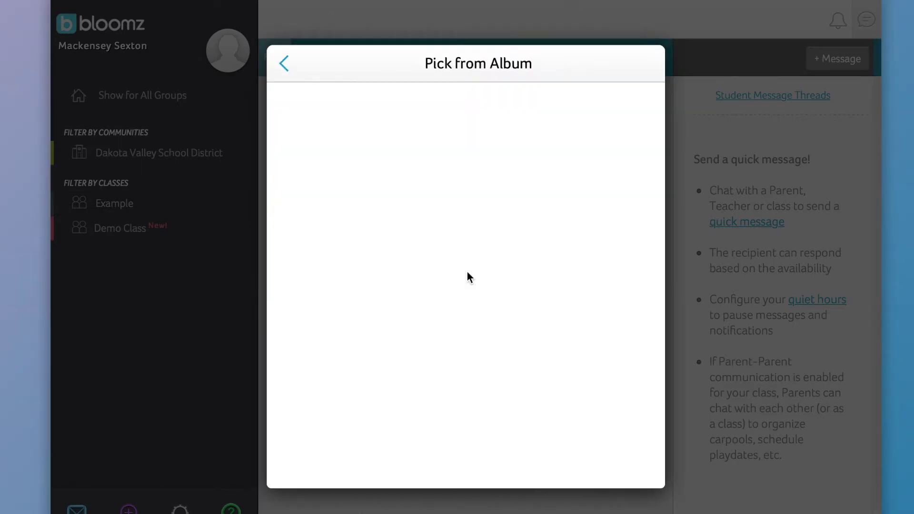
left_click(284, 65)
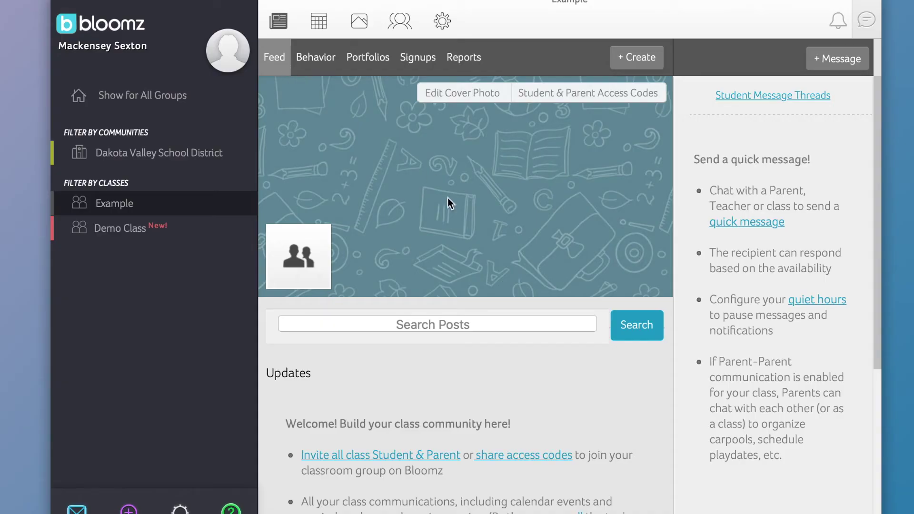
scroll(472, 335, "down", 1)
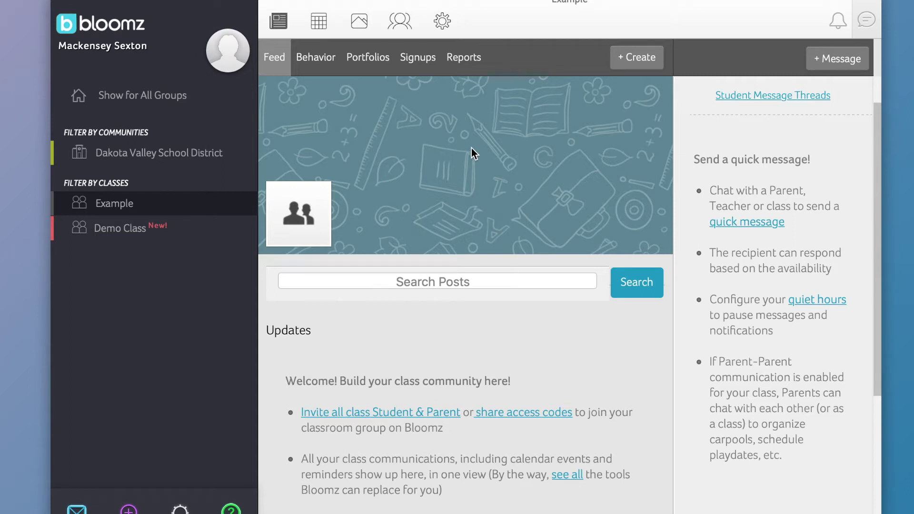
Step: Add two students to the Example class's Behavior page, entering each student's name
left_click(314, 56)
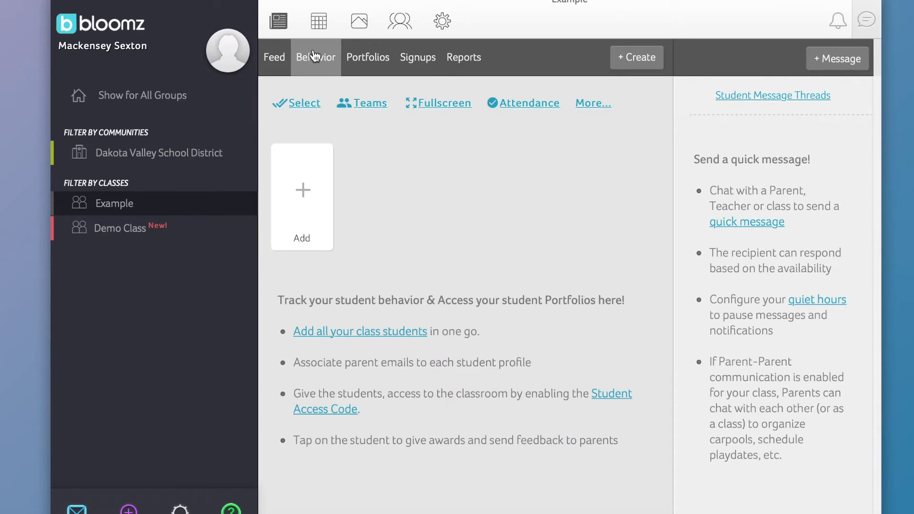
left_click(307, 216)
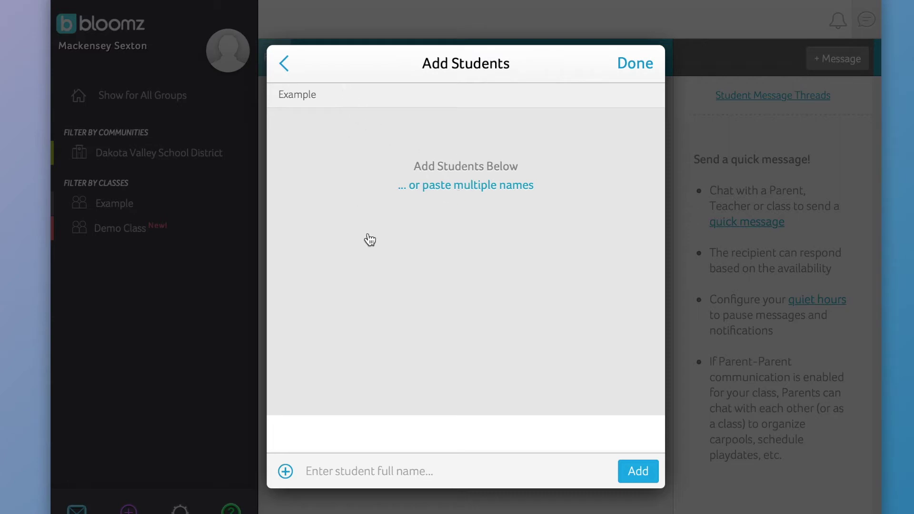
left_click(370, 466)
type("Ashley A")
left_click(629, 468)
type("Bra")
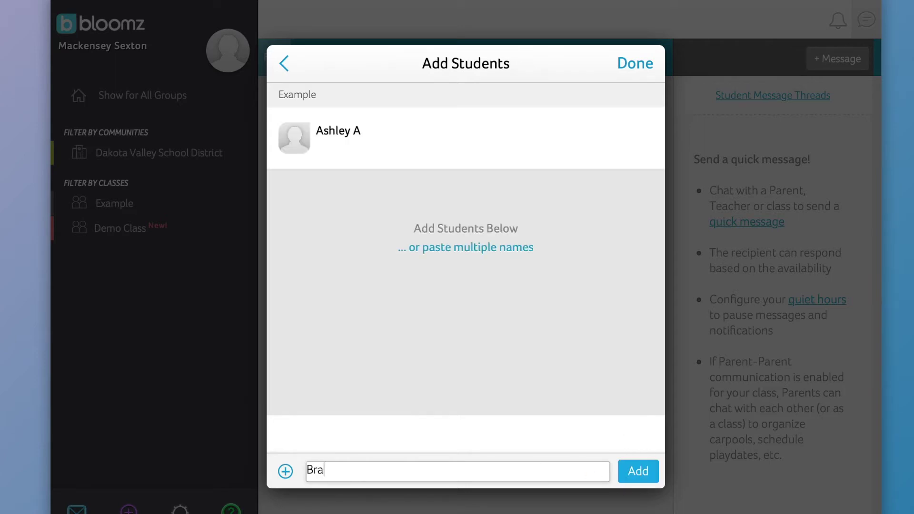
type("d B")
left_click(629, 471)
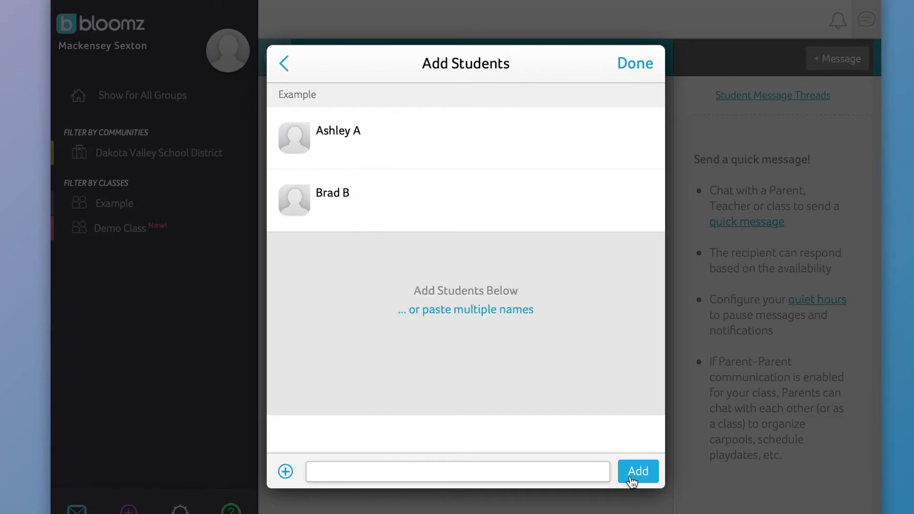
left_click(641, 63)
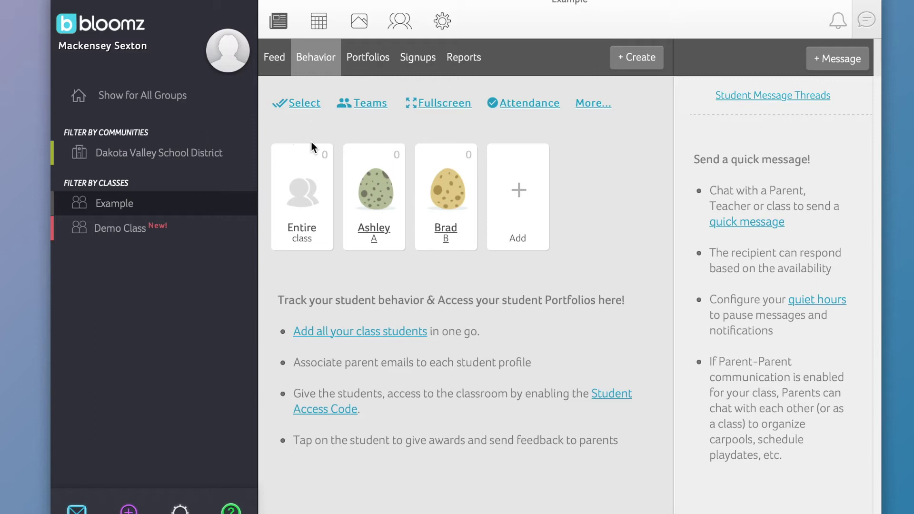
Step: Give the first student the Caring award under Good Job with the note "Helped someone pick up their books."
left_click(376, 190)
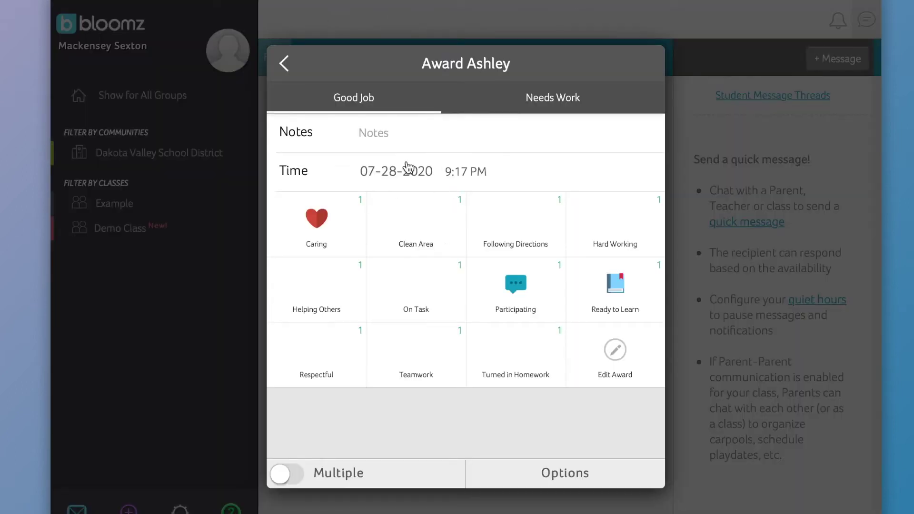
left_click(385, 145)
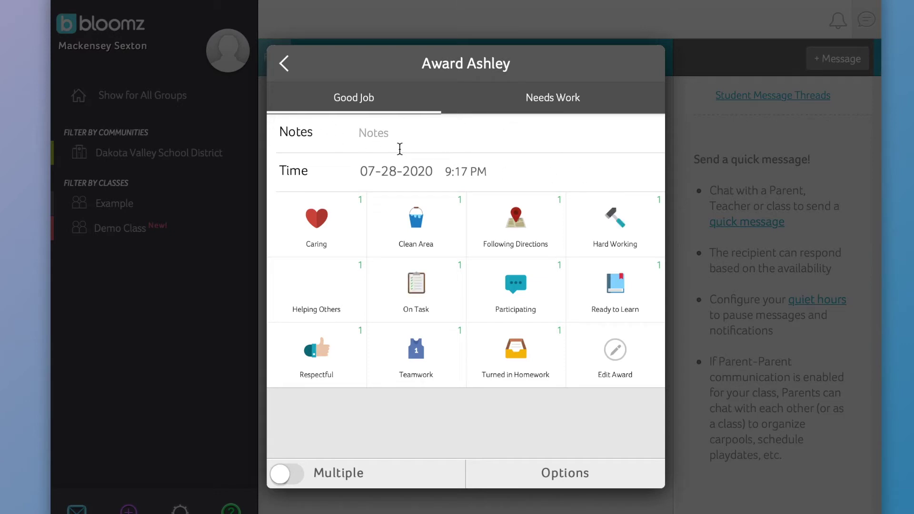
type("Helped som")
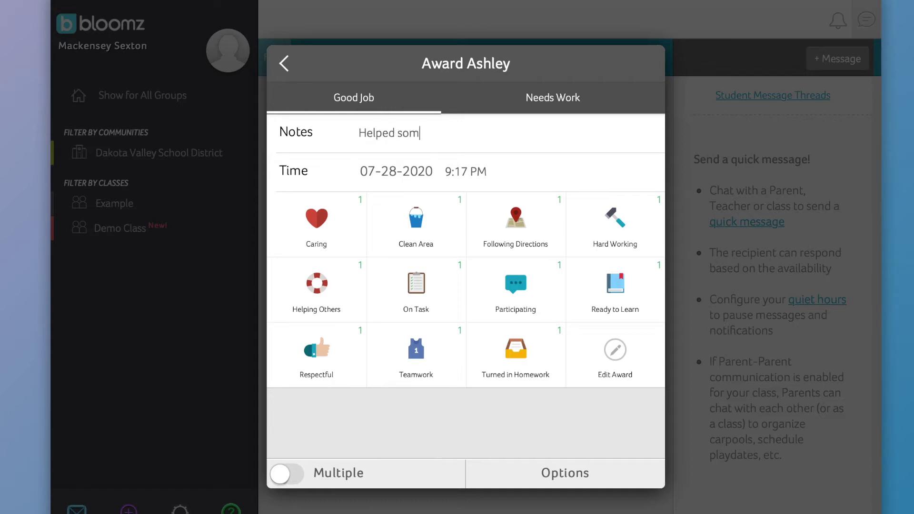
type("eone pick up their books.")
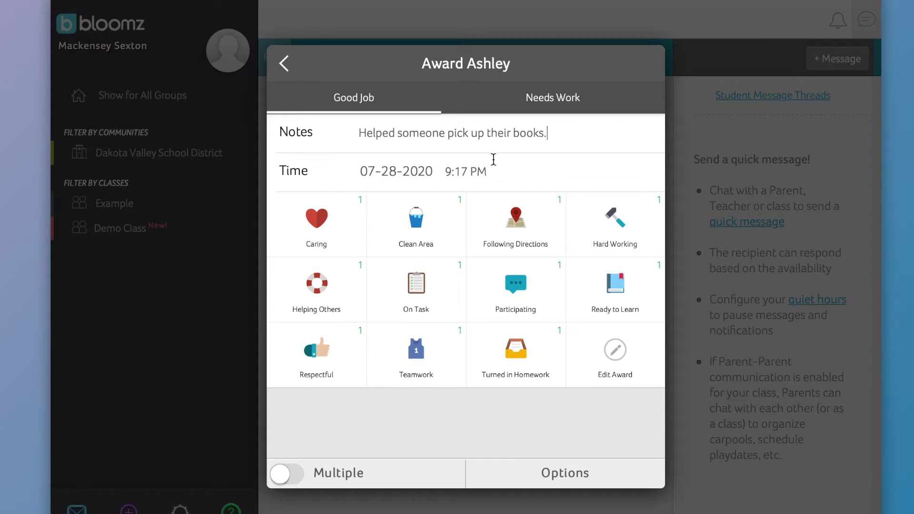
left_click(328, 228)
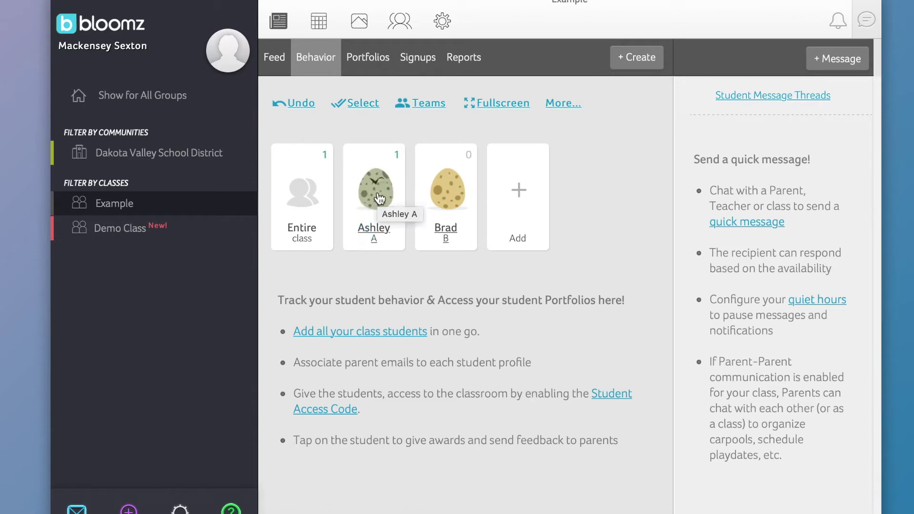
Step: Give the second student the Not Participating award under Needs Work with the note "Didn't participate in the class discussion."
left_click(443, 193)
left_click(526, 97)
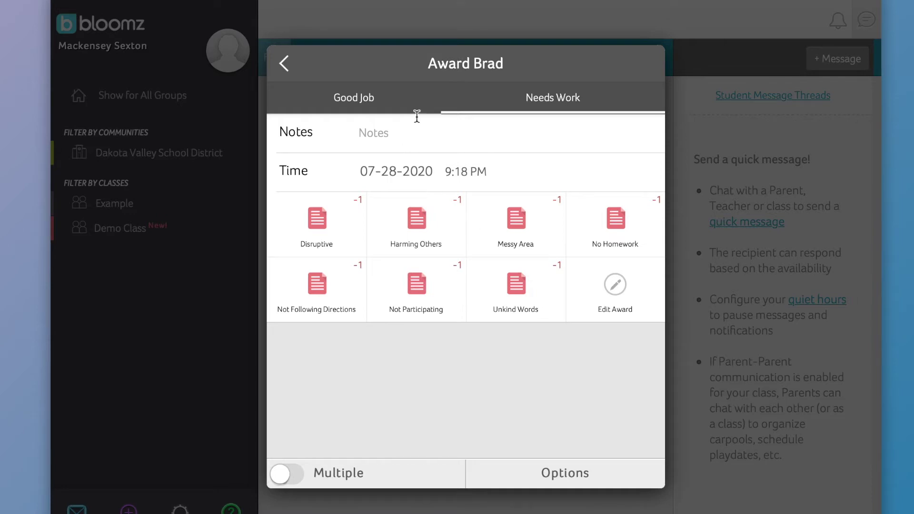
left_click(396, 98)
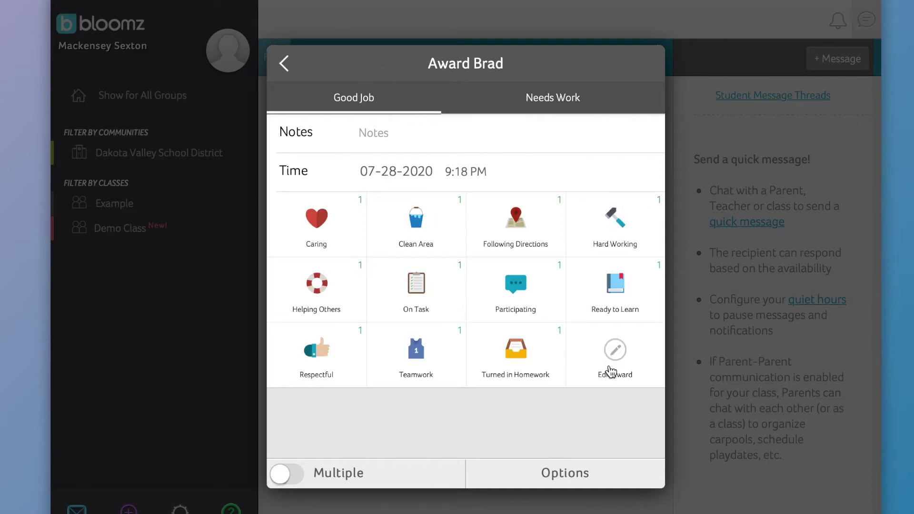
left_click(525, 99)
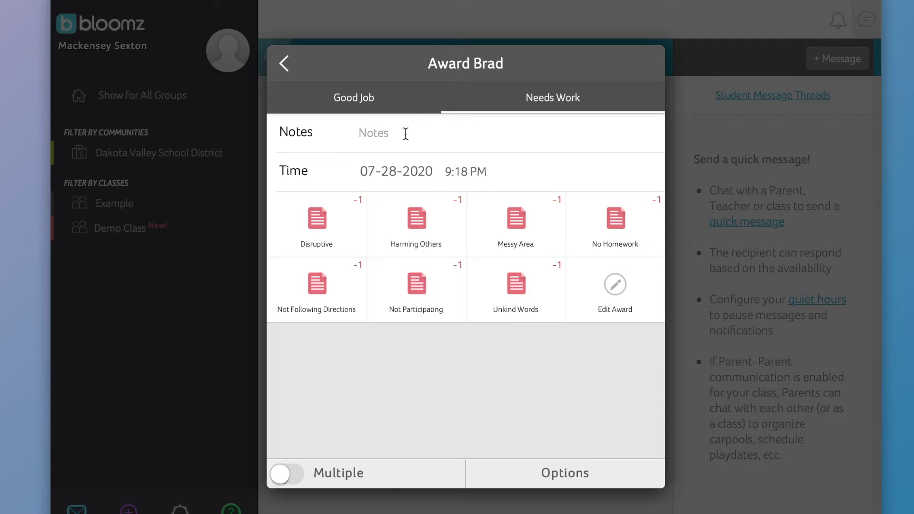
type("Didn't participate in the class dis")
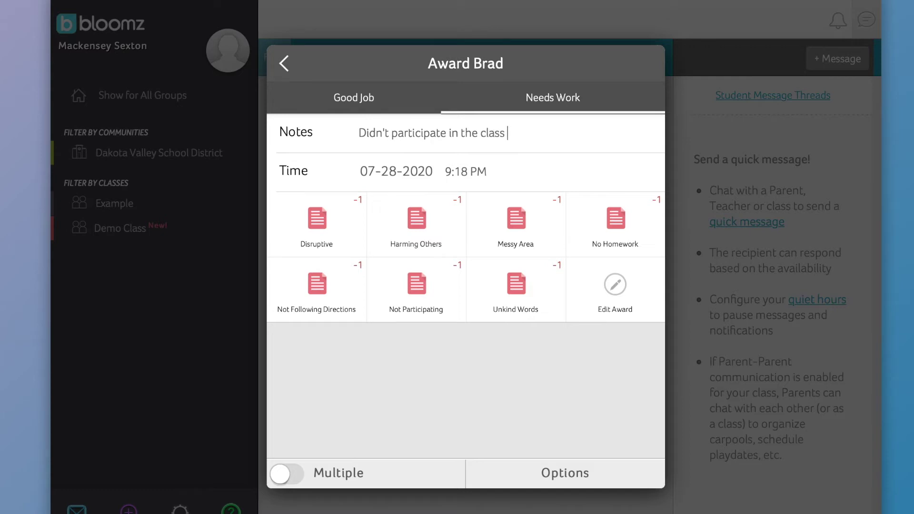
type("cussion.")
left_click(404, 297)
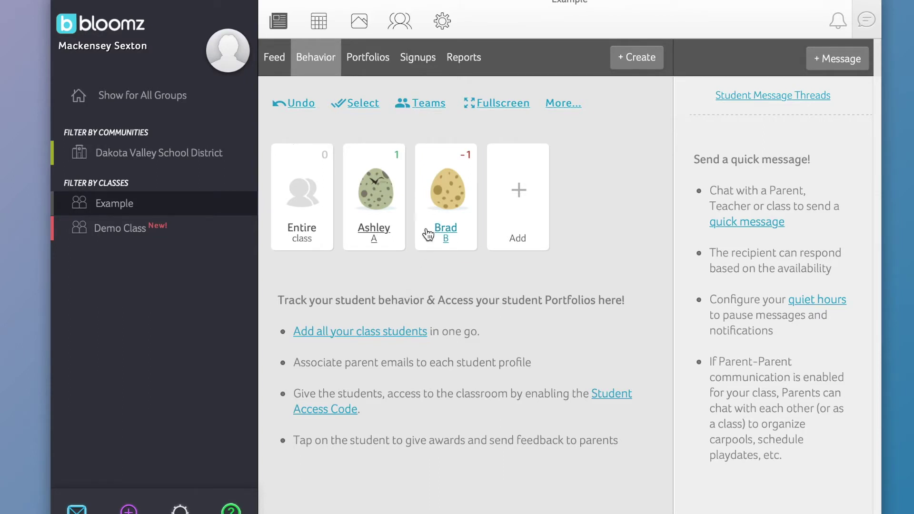
Step: Review the Good Job and Needs Work awards for the entire class, and look at the student selection options
left_click(316, 209)
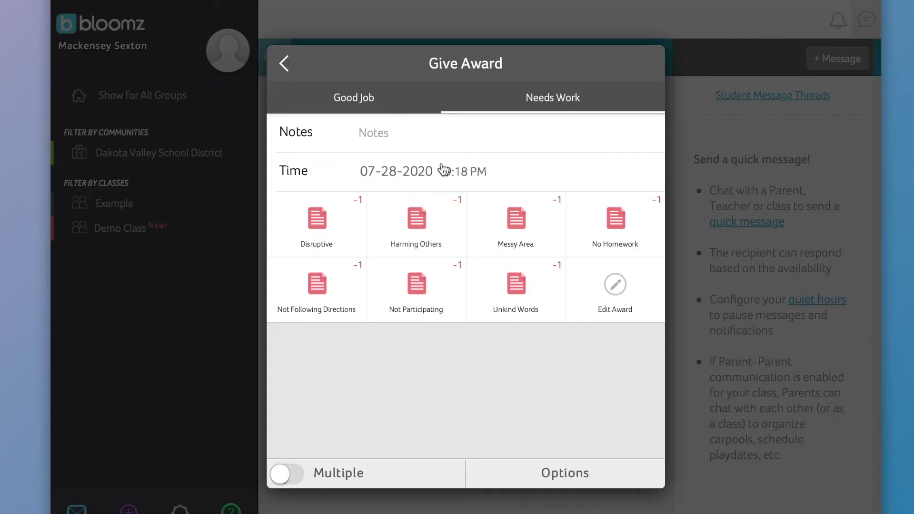
left_click(375, 106)
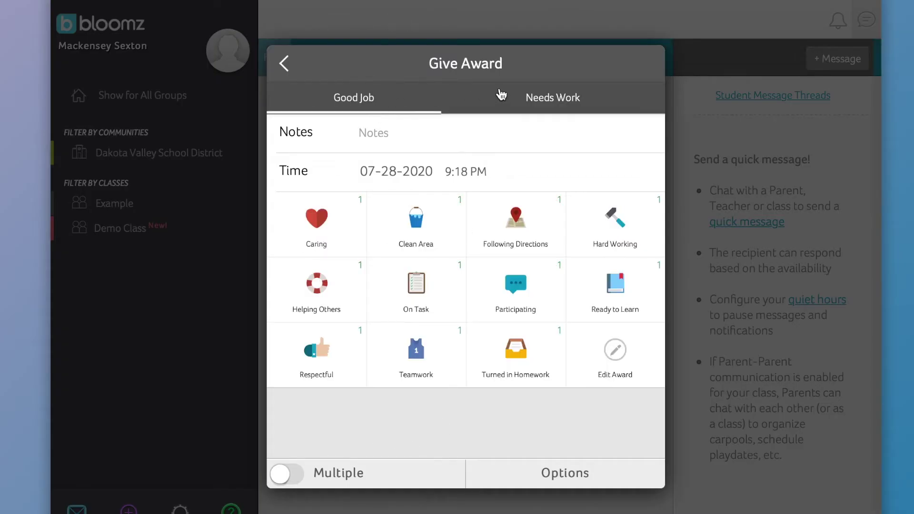
left_click(540, 97)
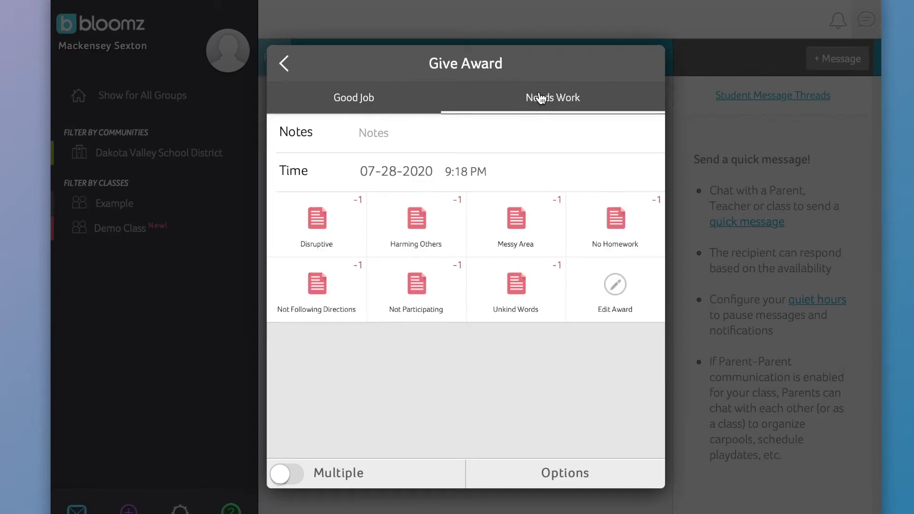
left_click(416, 223)
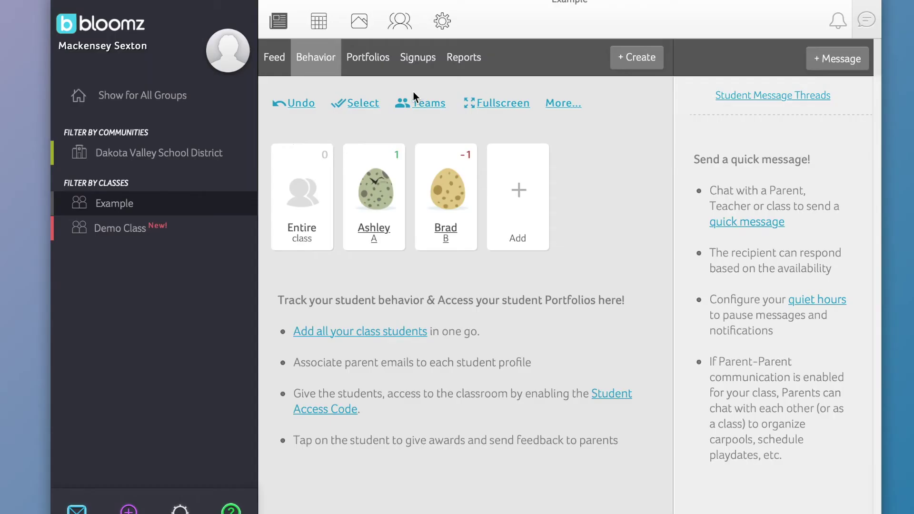
left_click(365, 102)
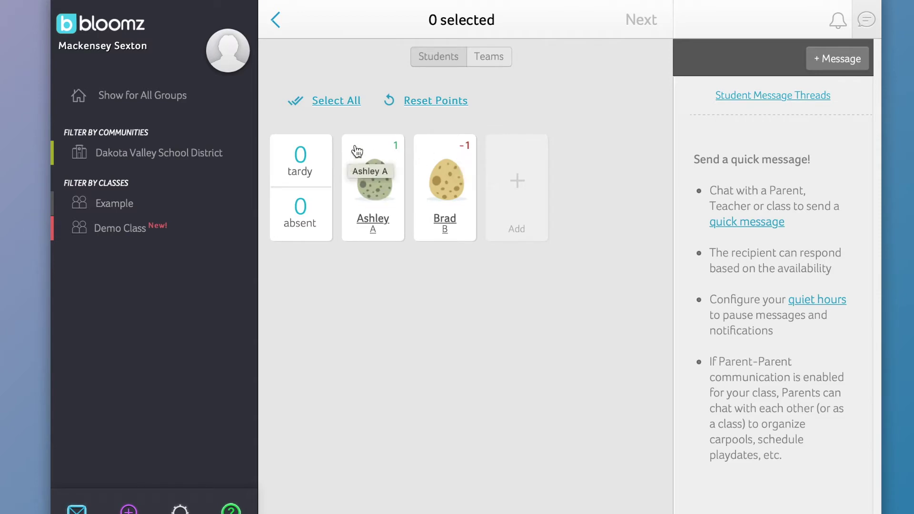
left_click(275, 32)
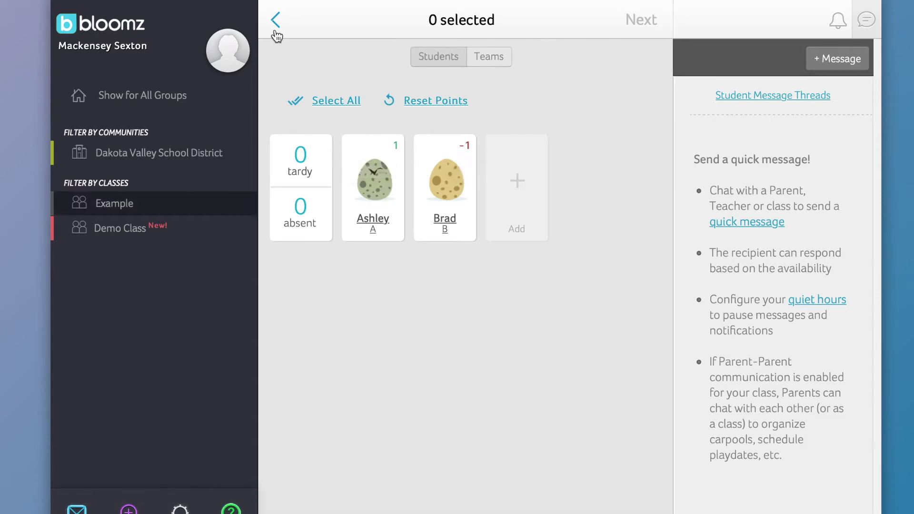
Step: Create a team named "Table 1" containing both students and save it
left_click(422, 103)
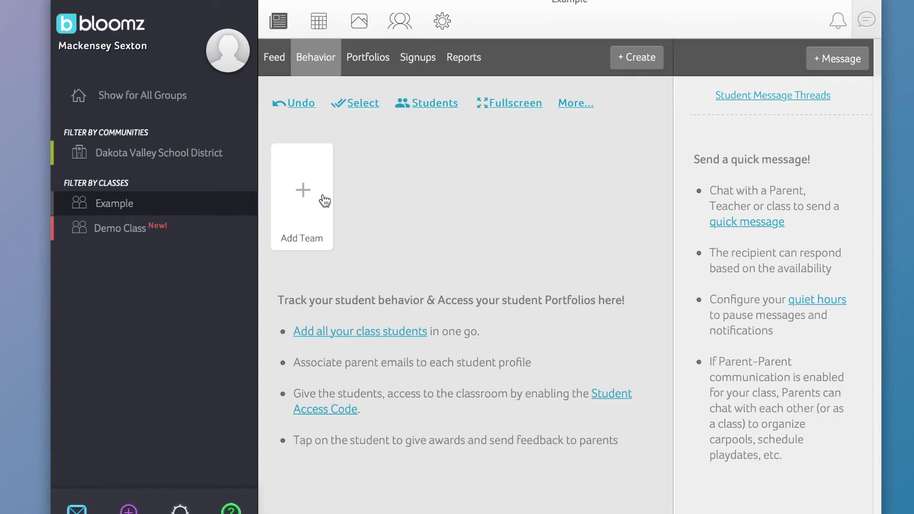
left_click(329, 199)
left_click(284, 182)
left_click(284, 245)
left_click(500, 100)
type("Table 1")
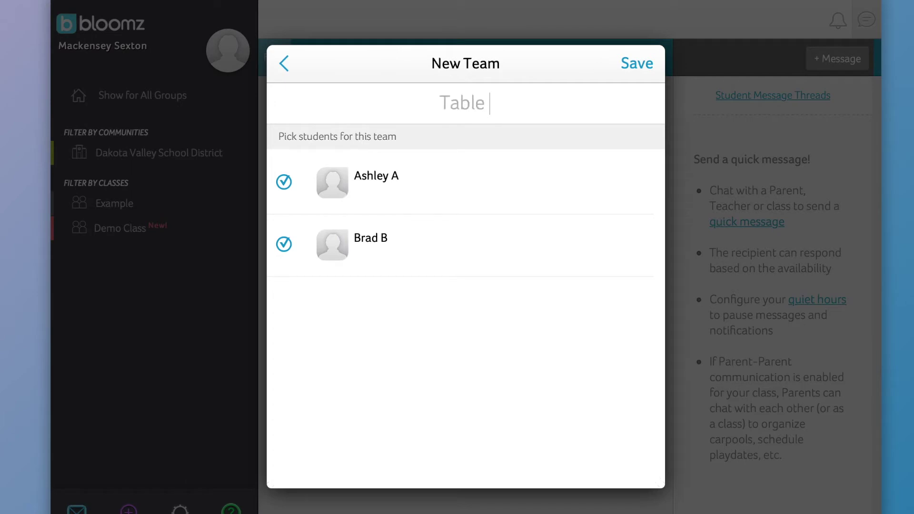
left_click(633, 66)
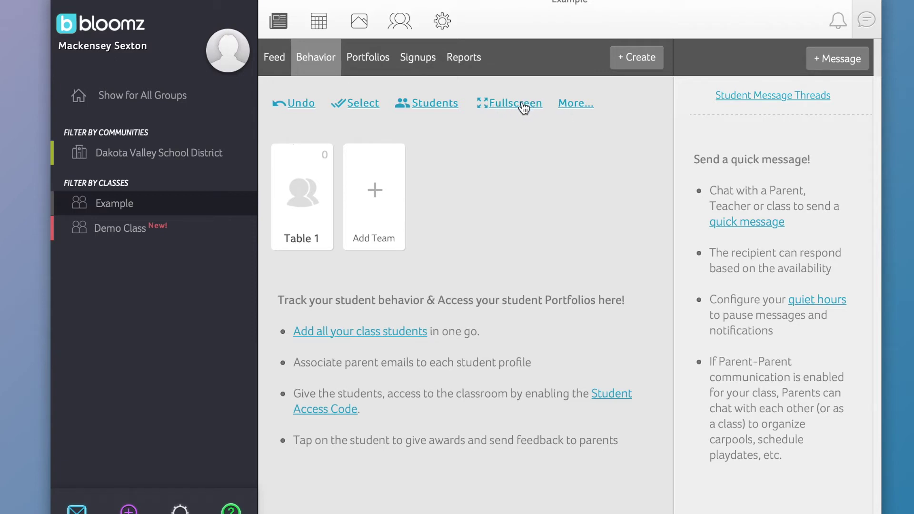
Step: Open the class attendance and try the status marks on individual students, on all as present and on all as absent
left_click(568, 108)
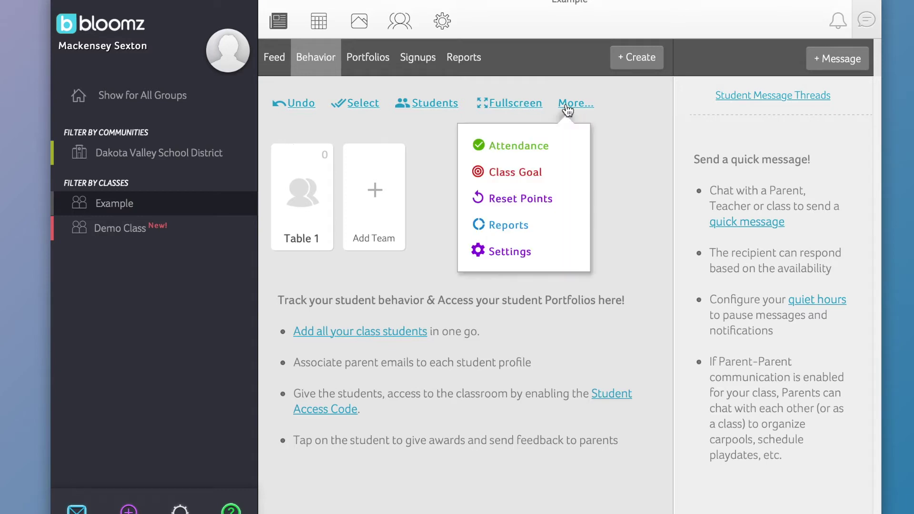
left_click(544, 149)
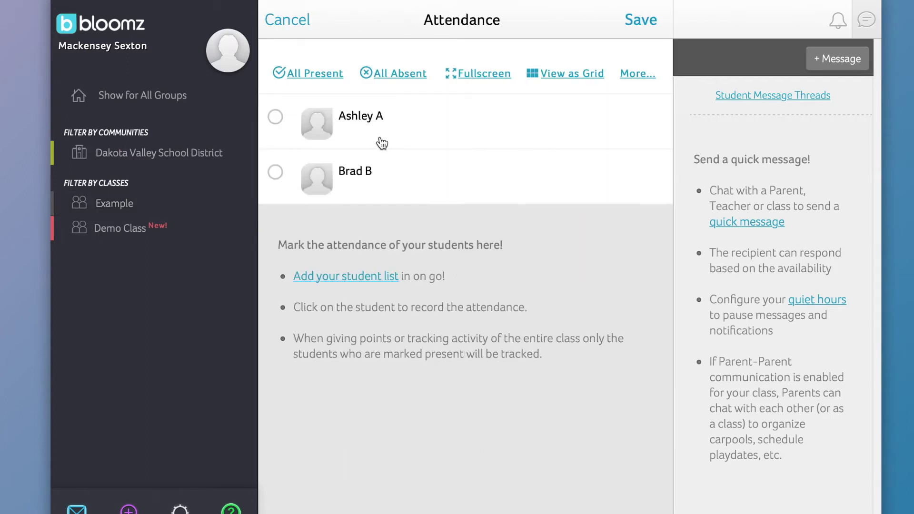
left_click(277, 121)
left_click(278, 122)
left_click(277, 123)
left_click(277, 173)
left_click(318, 83)
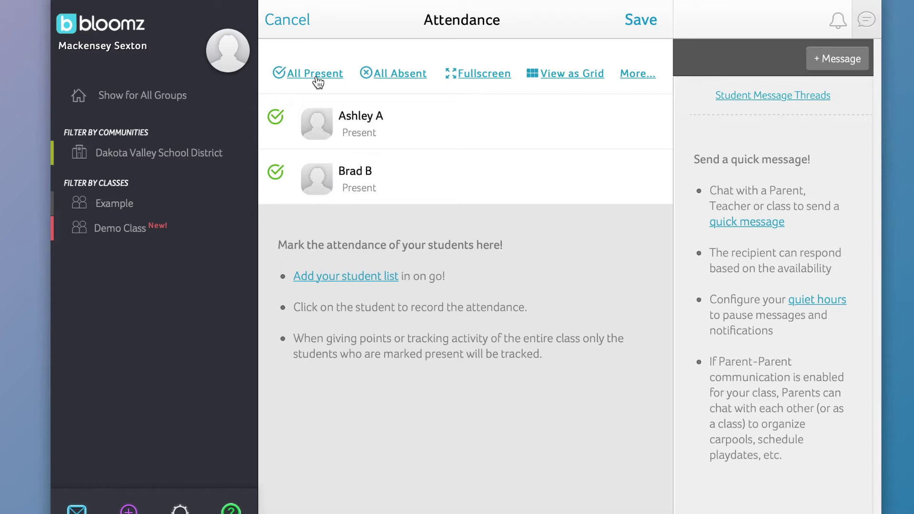
left_click(403, 79)
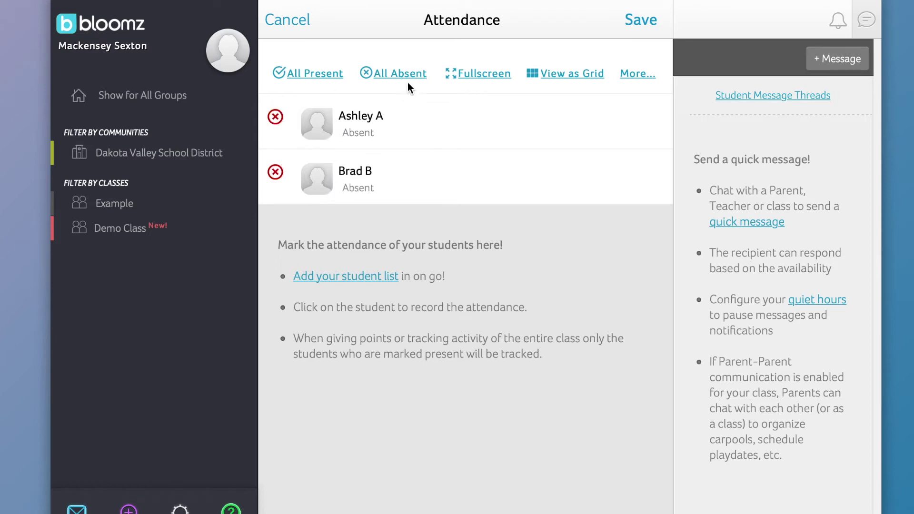
Step: Show the attendance as a grid, mark all students present and save the attendance
left_click(590, 73)
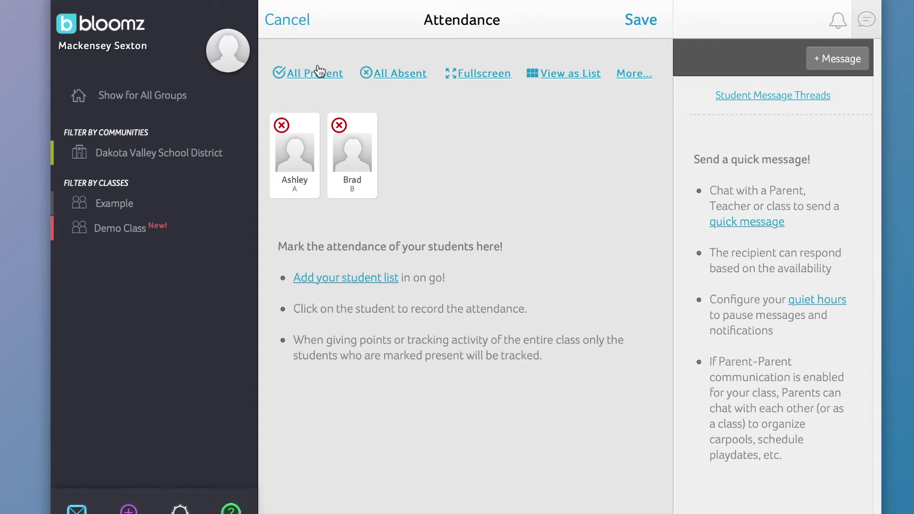
left_click(333, 75)
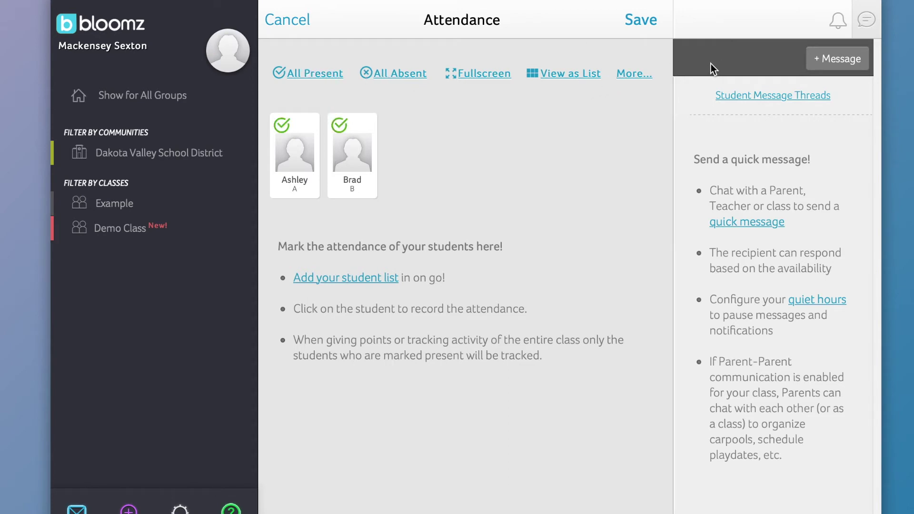
left_click(634, 76)
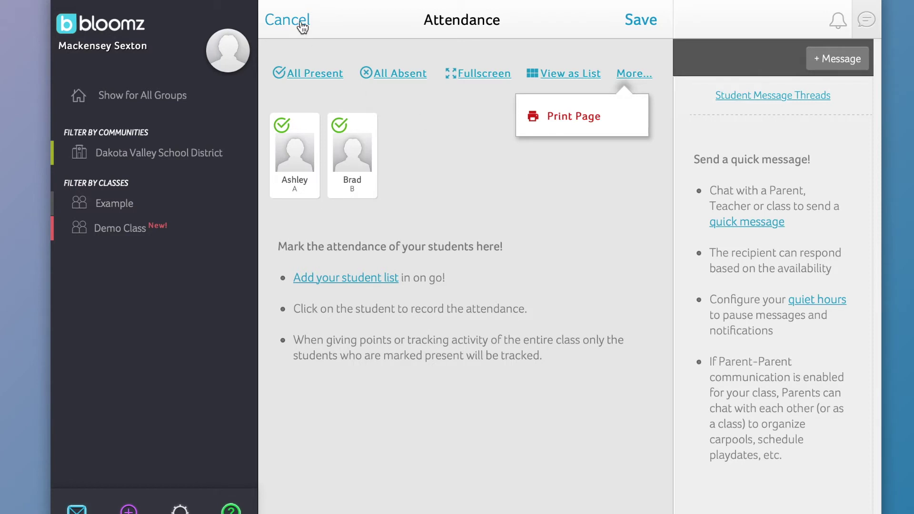
left_click(641, 20)
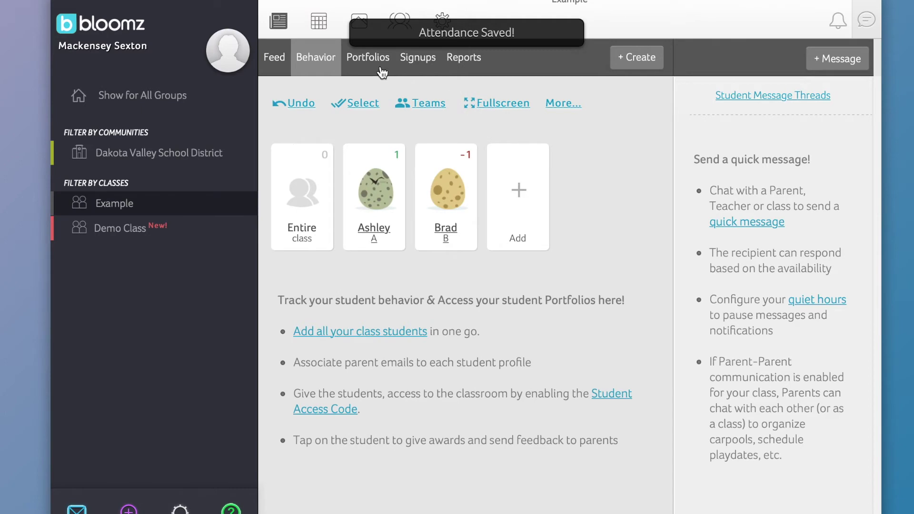
Step: Set a class goal titled "Extra Recess" with a target of 100 points
left_click(564, 103)
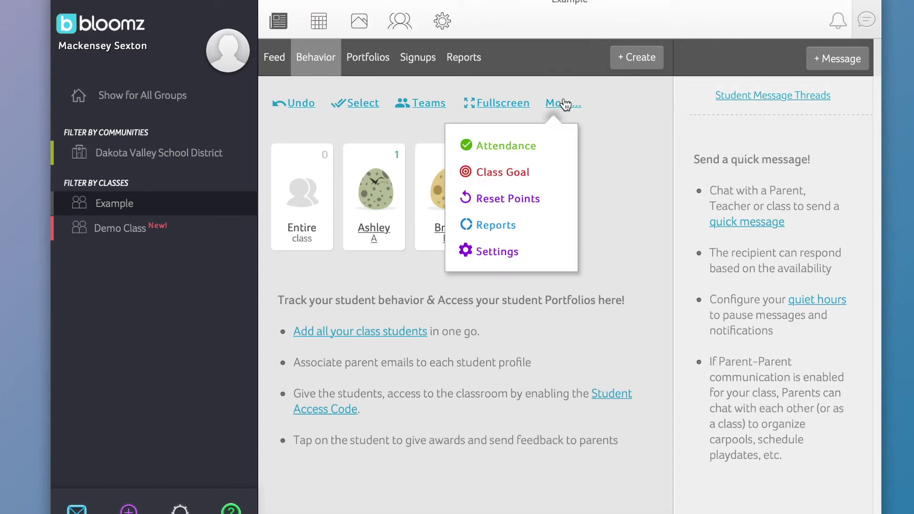
left_click(513, 173)
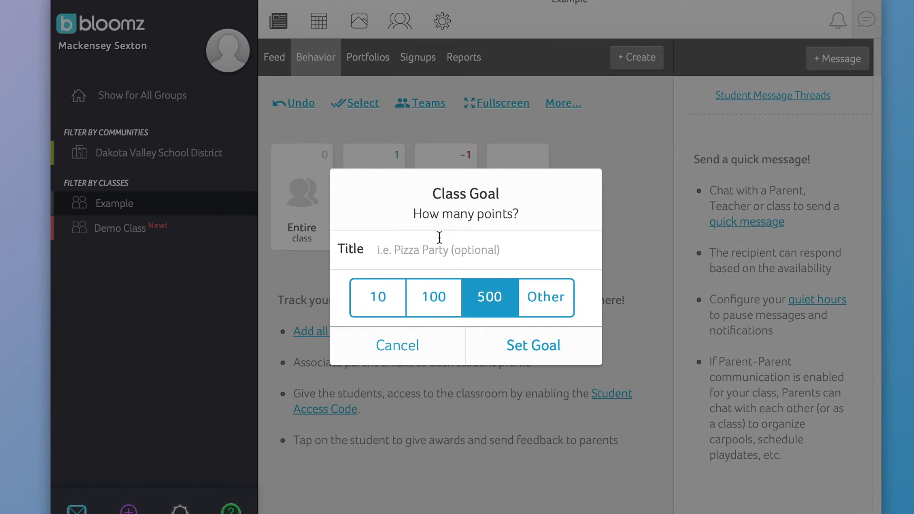
left_click(412, 253)
type("Ex")
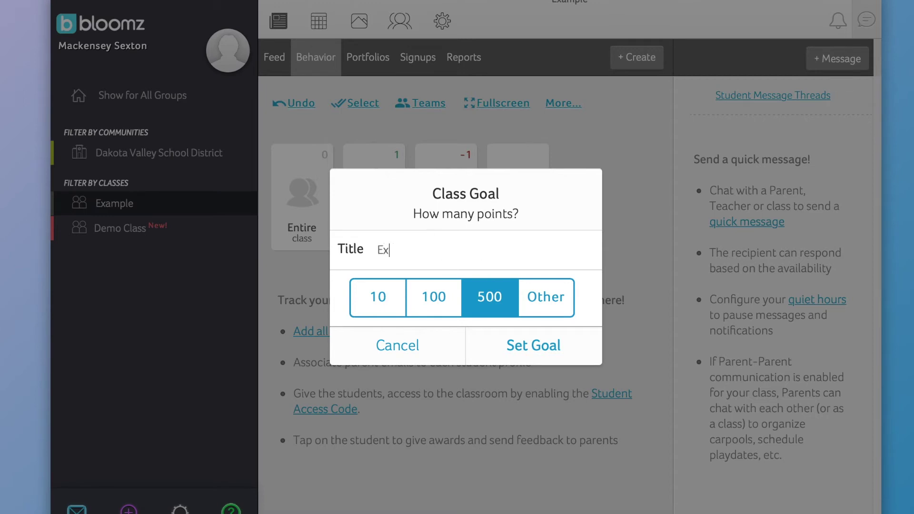
type("tra Recess")
left_click(448, 307)
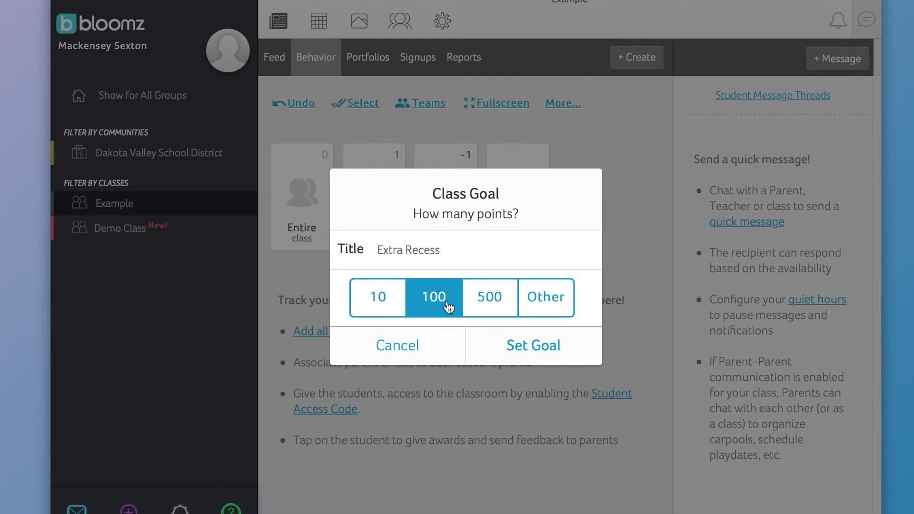
left_click(512, 348)
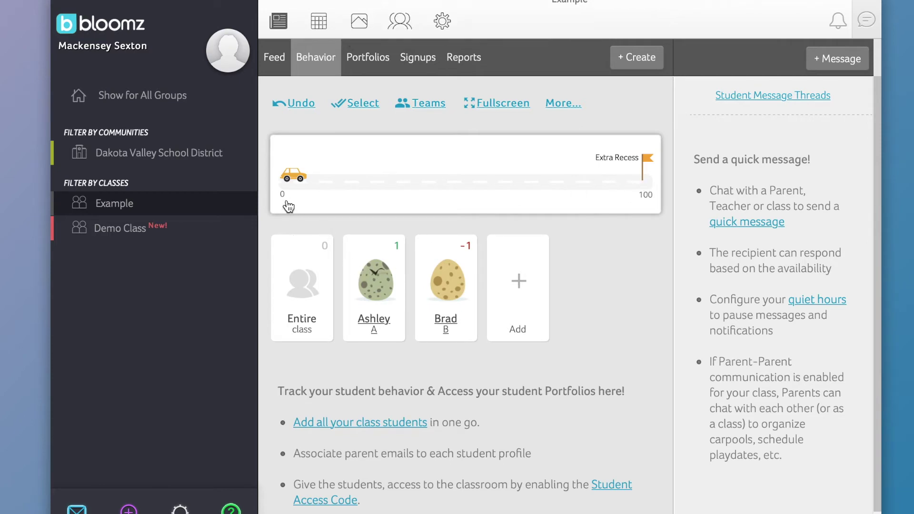
Step: Give the first student the Following Directions award and the second student a Good Job award
left_click(386, 286)
left_click(366, 100)
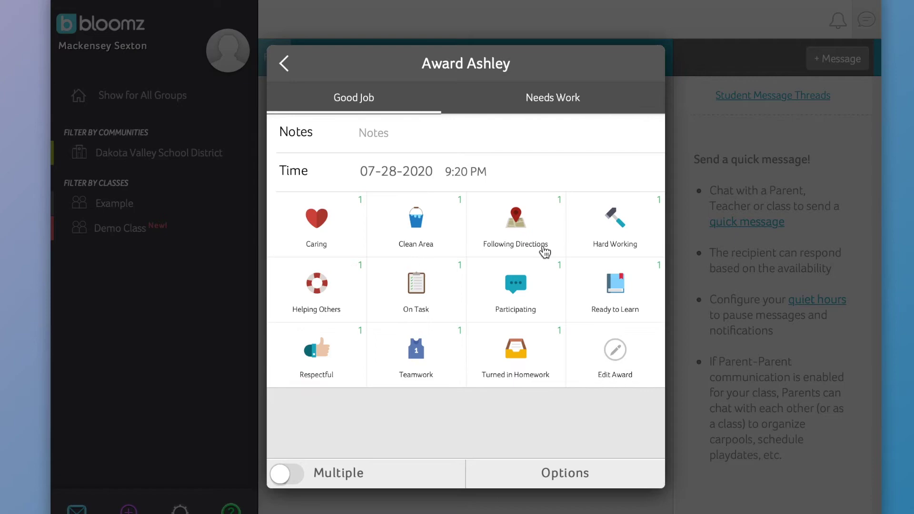
left_click(526, 237)
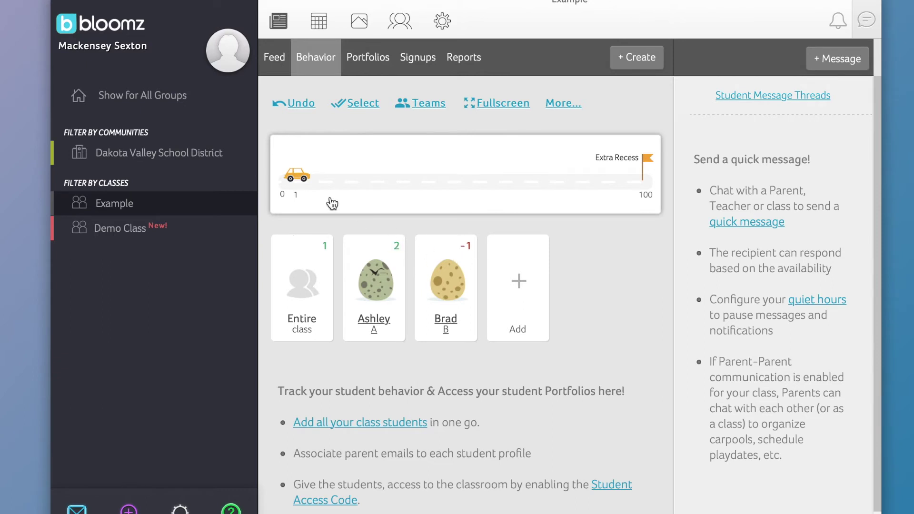
left_click(467, 290)
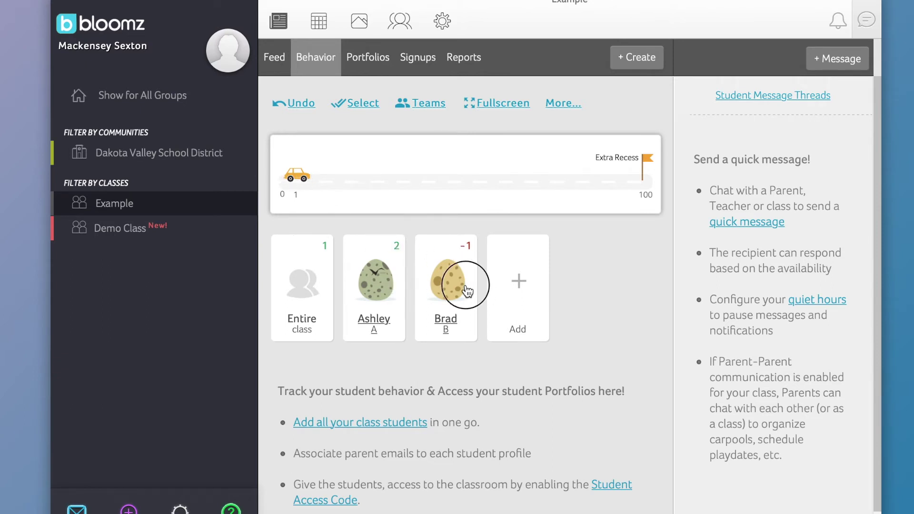
left_click(348, 227)
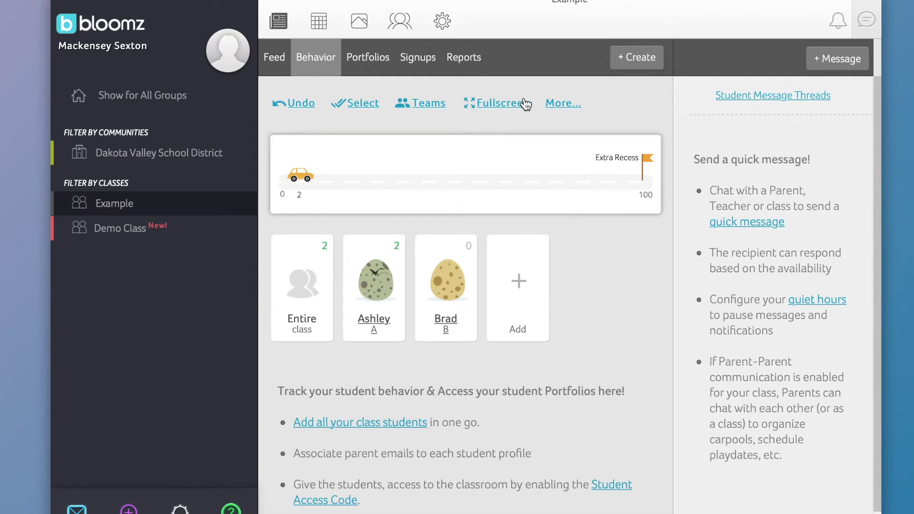
Step: Change the default theme in the class's Behavior settings to Student Avatarz (no milestones)
left_click(552, 107)
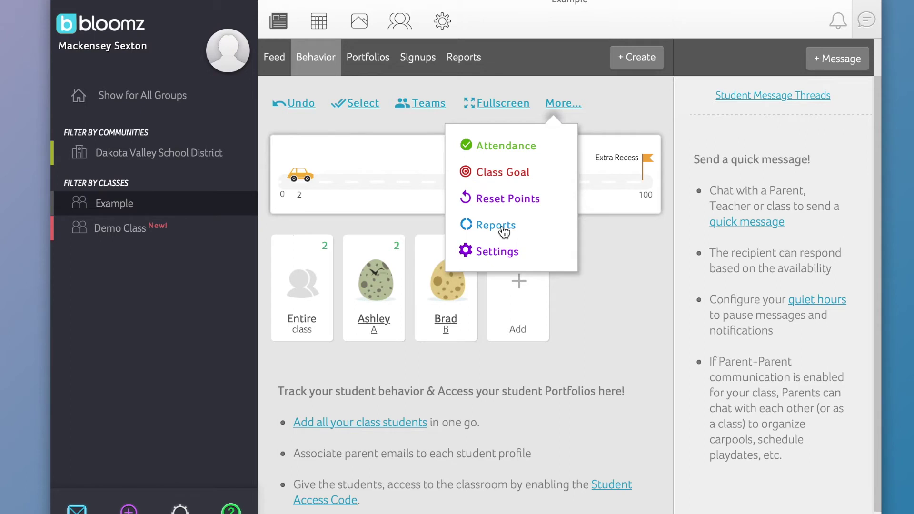
left_click(499, 253)
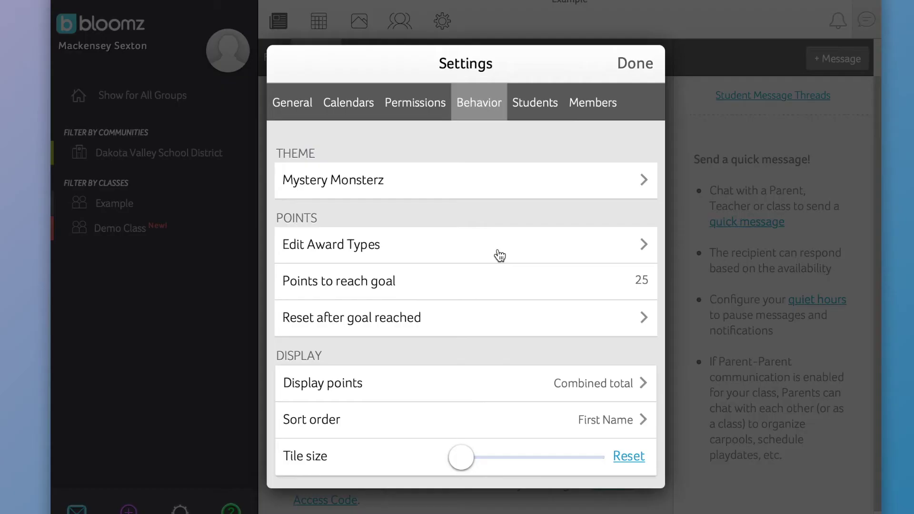
left_click(495, 190)
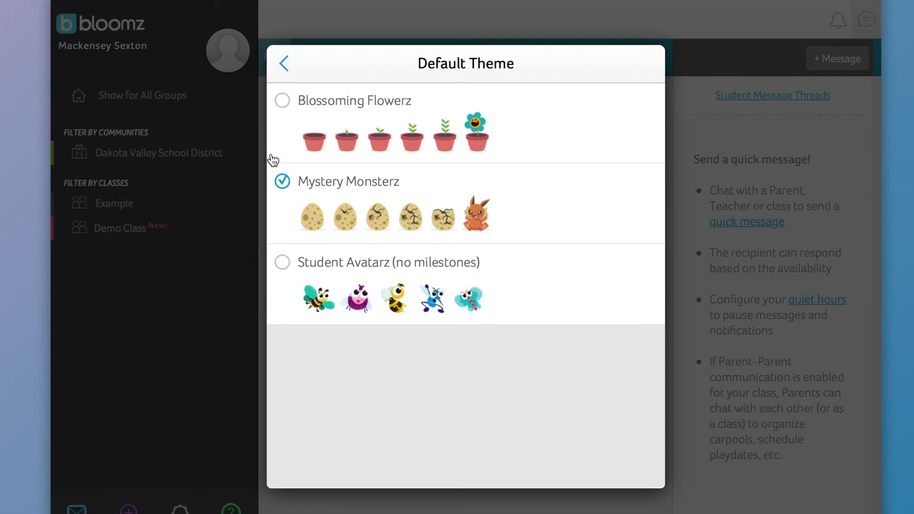
left_click(283, 263)
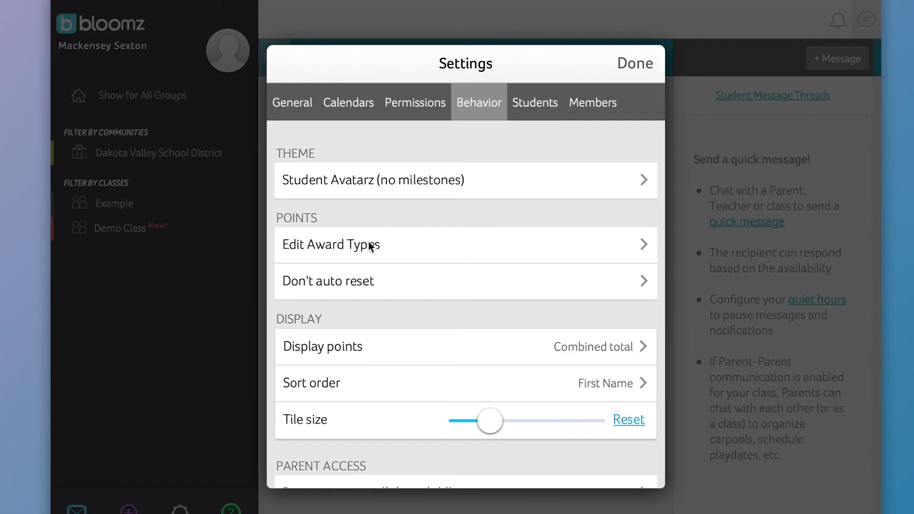
Step: Review the parent viewing, notification and sound options in the Behavior settings and save the class settings
scroll(358, 307, "down", 4)
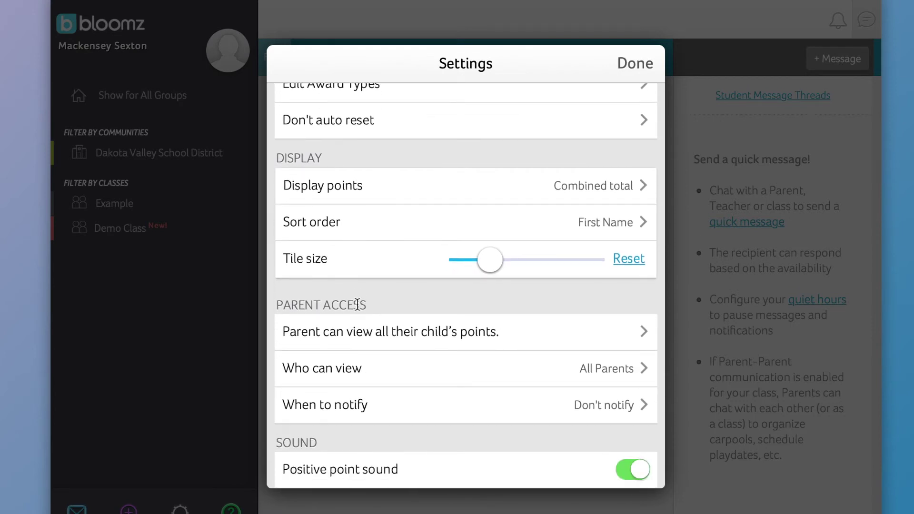
scroll(358, 305, "down", 2)
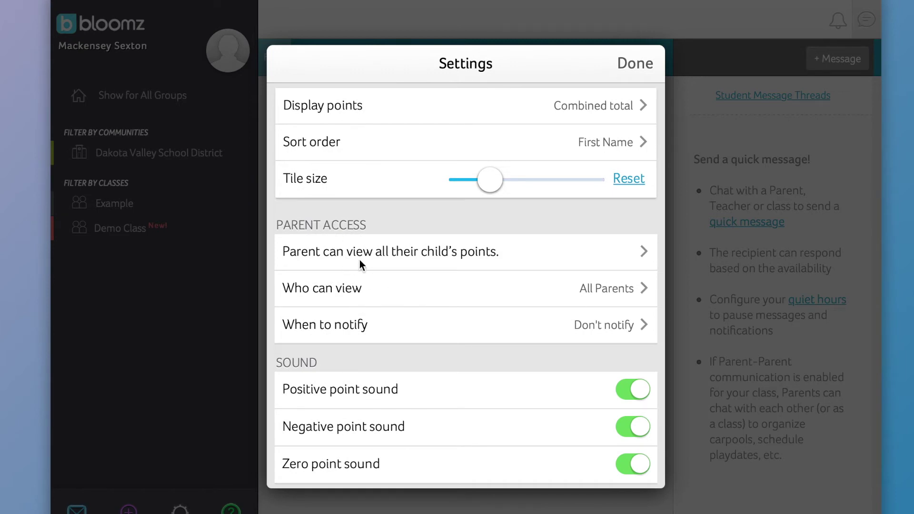
left_click(374, 262)
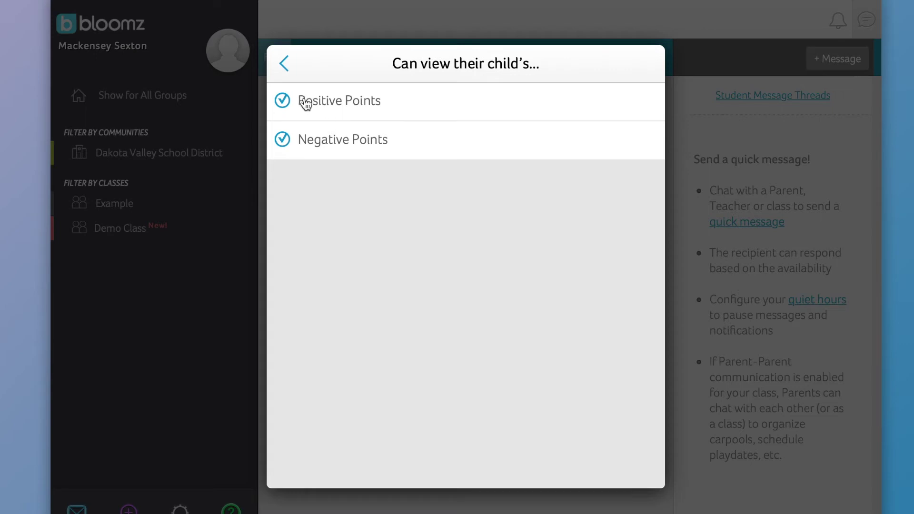
left_click(287, 71)
scroll(419, 219, "down", 1)
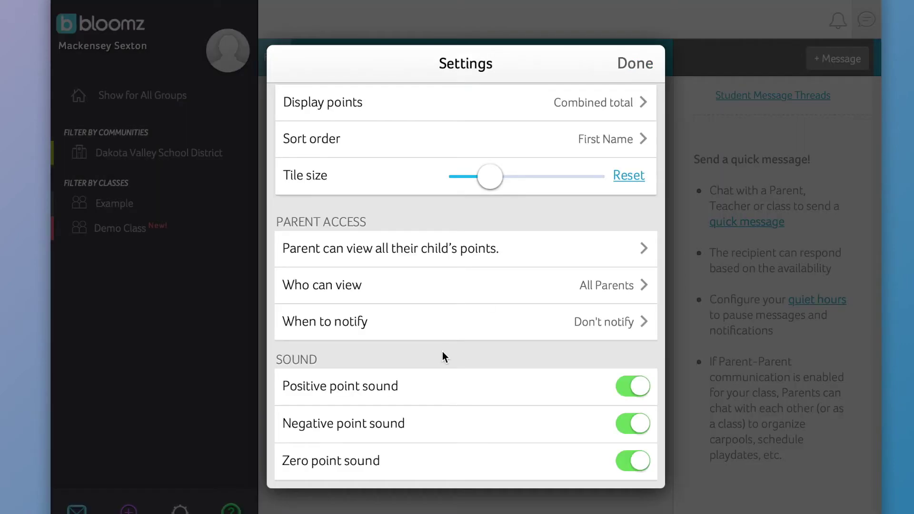
left_click(396, 320)
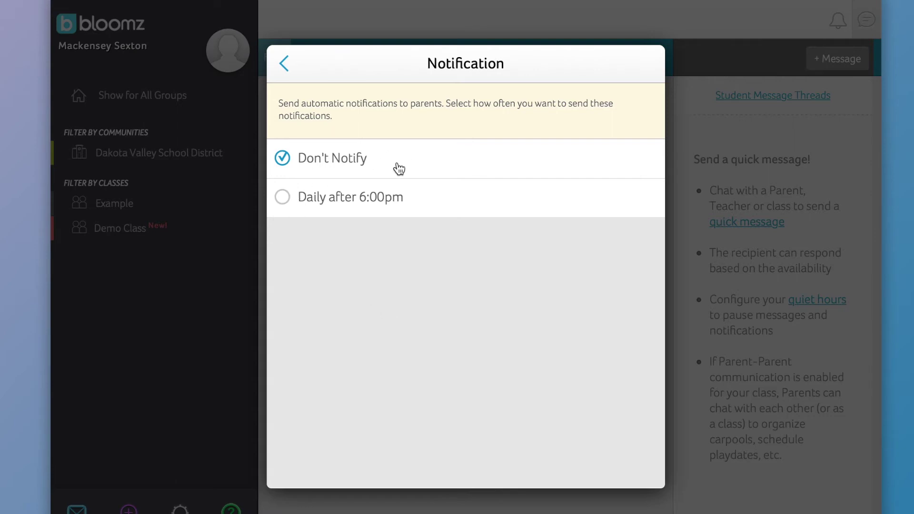
left_click(285, 64)
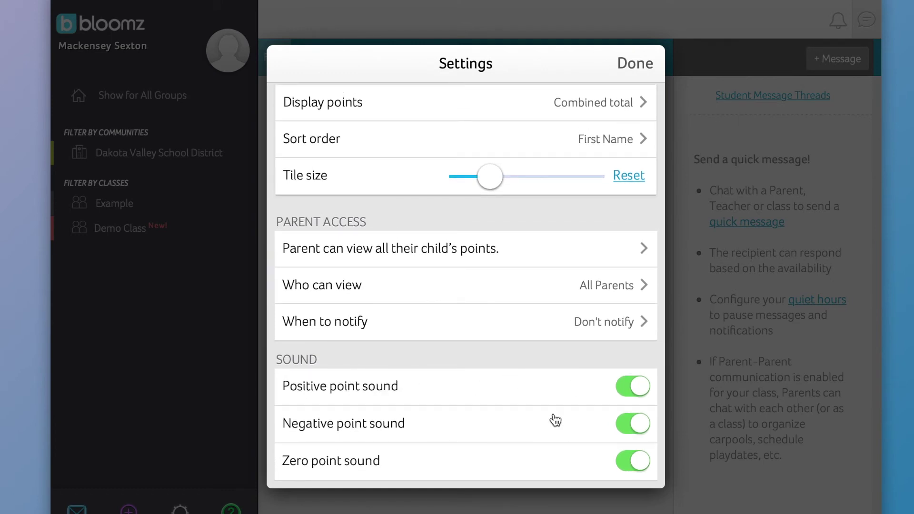
left_click(635, 71)
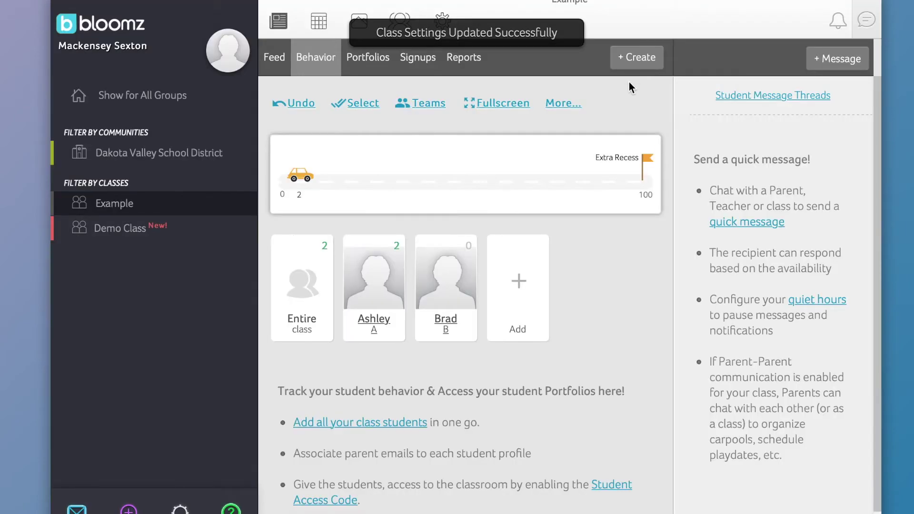
Step: Open the first student's profile from the class portfolios and examine the behavior summary and list of awards
left_click(355, 63)
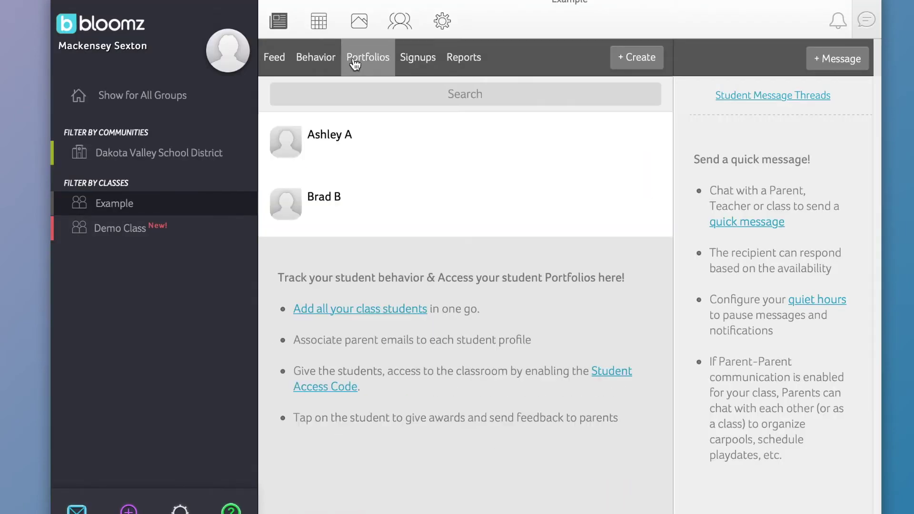
left_click(334, 135)
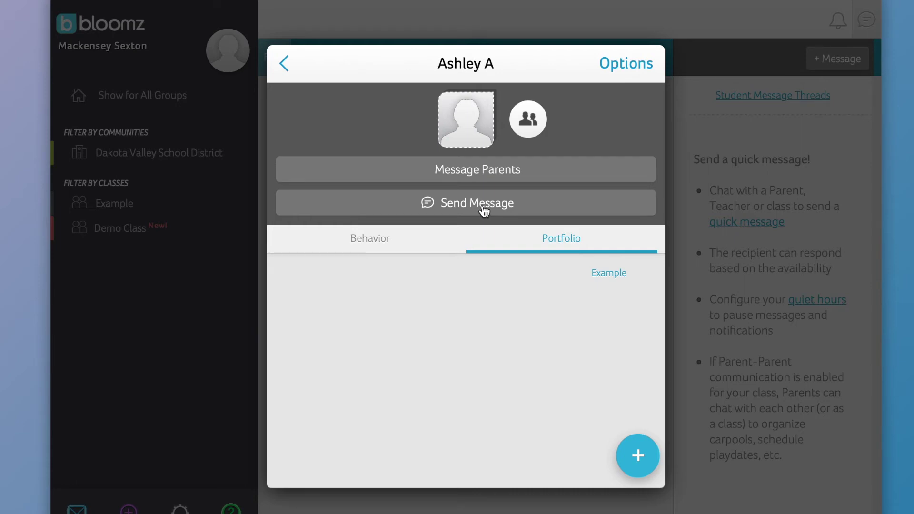
left_click(382, 241)
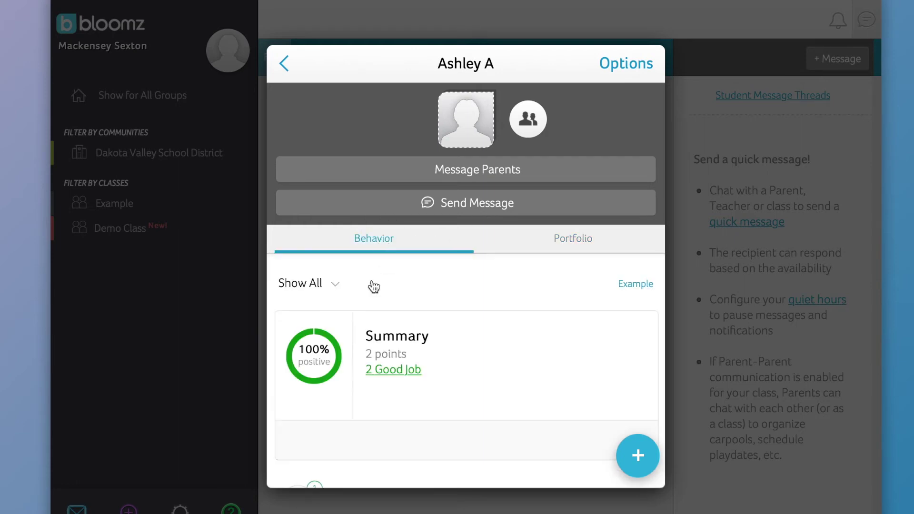
scroll(405, 421, "down", 2)
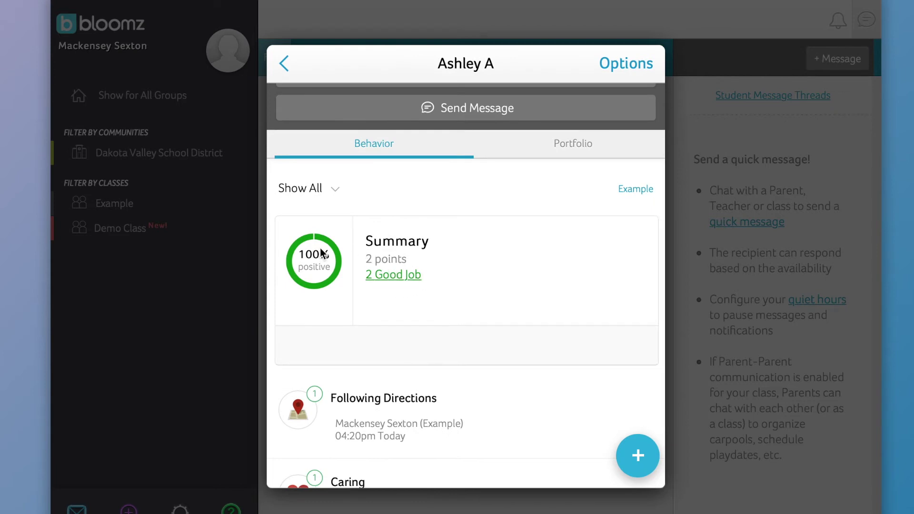
scroll(345, 303, "down", 2)
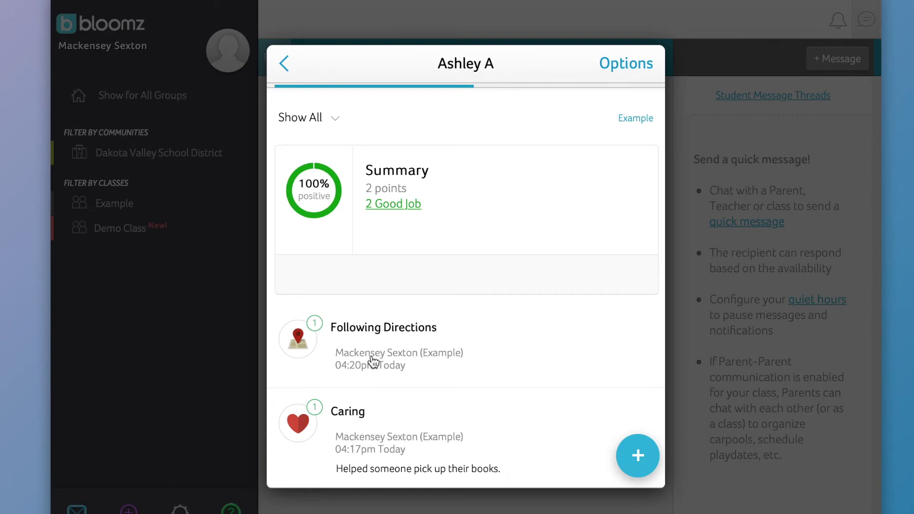
scroll(450, 362, "up", 4)
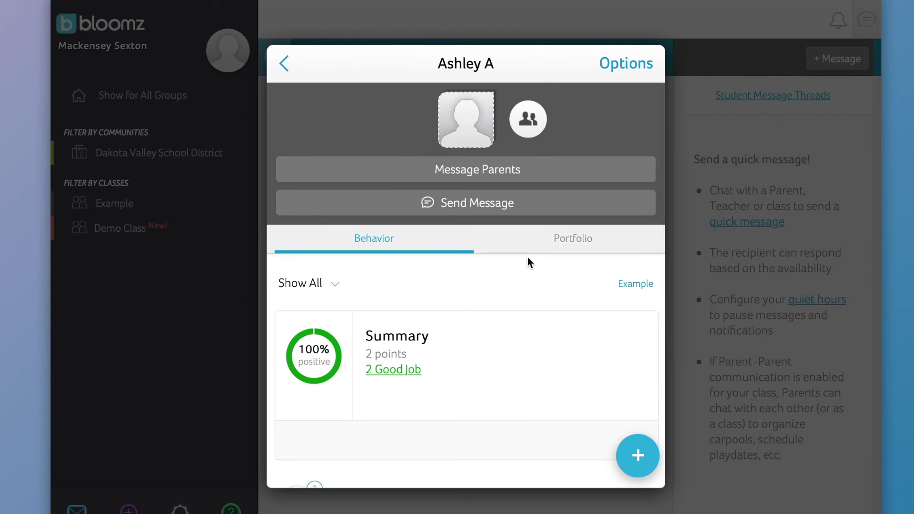
Step: Examine the blank portfolio item form for the first student and leave it without posting
left_click(546, 248)
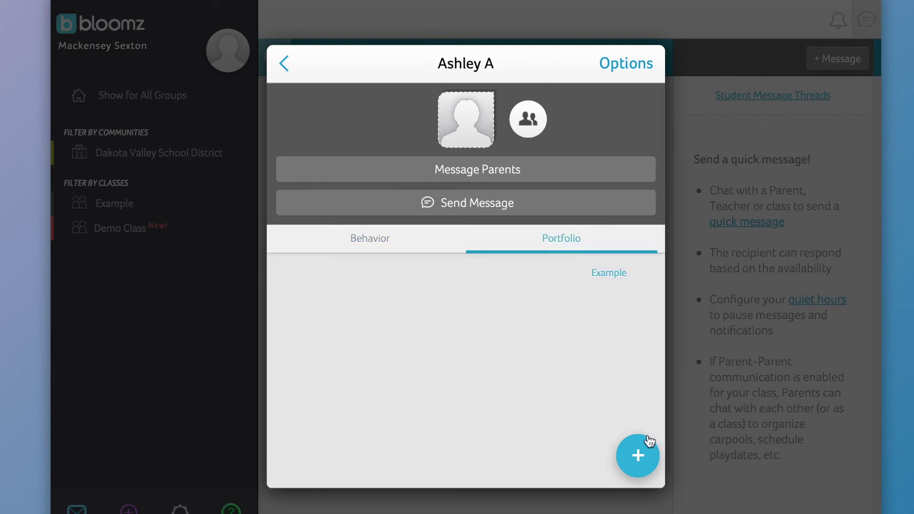
left_click(642, 449)
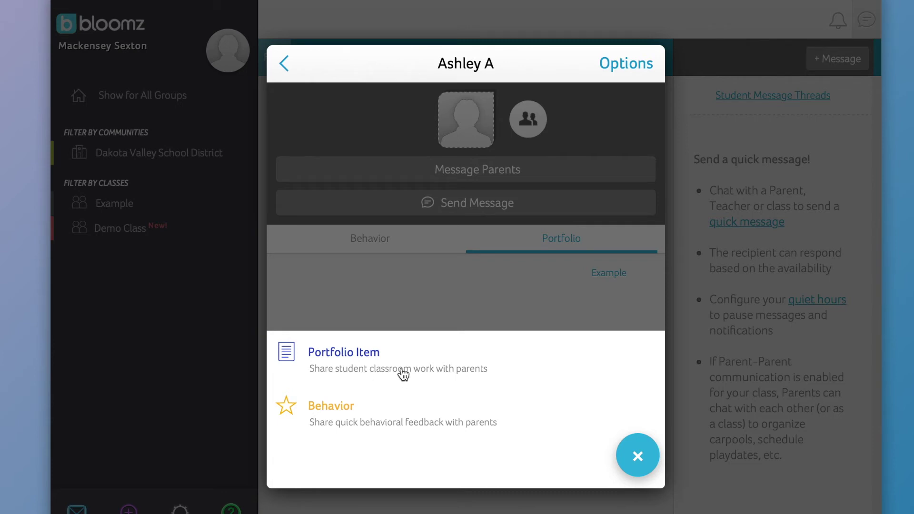
left_click(371, 362)
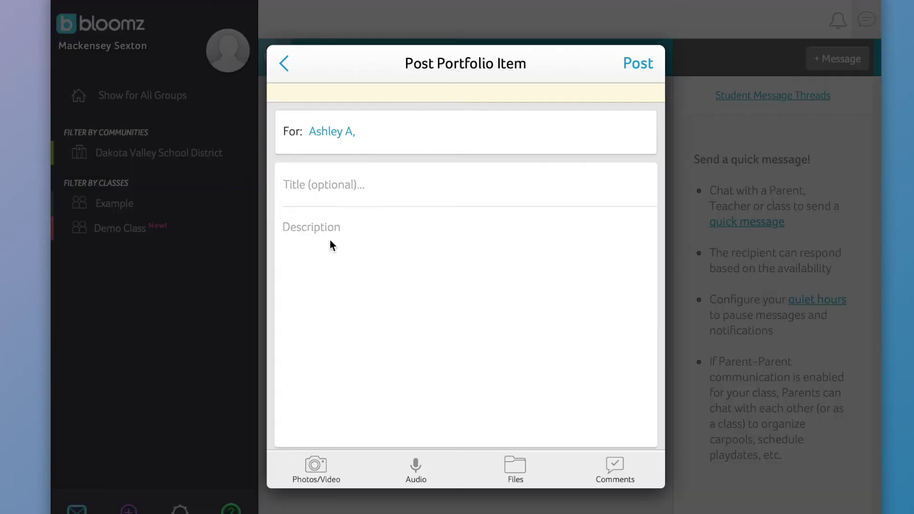
left_click(332, 179)
left_click(328, 245)
left_click(284, 64)
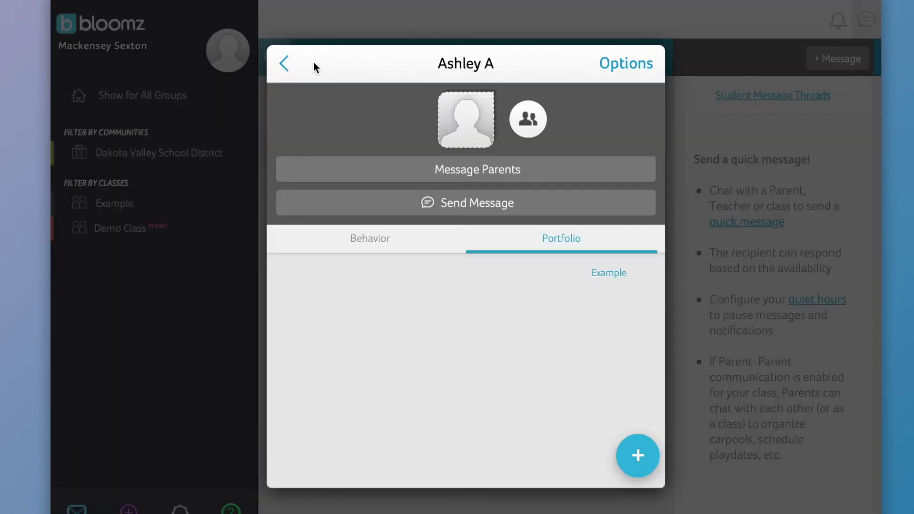
Step: Look at the student's behavior records and portfolio once more and return to the class portfolio list
left_click(380, 255)
left_click(535, 249)
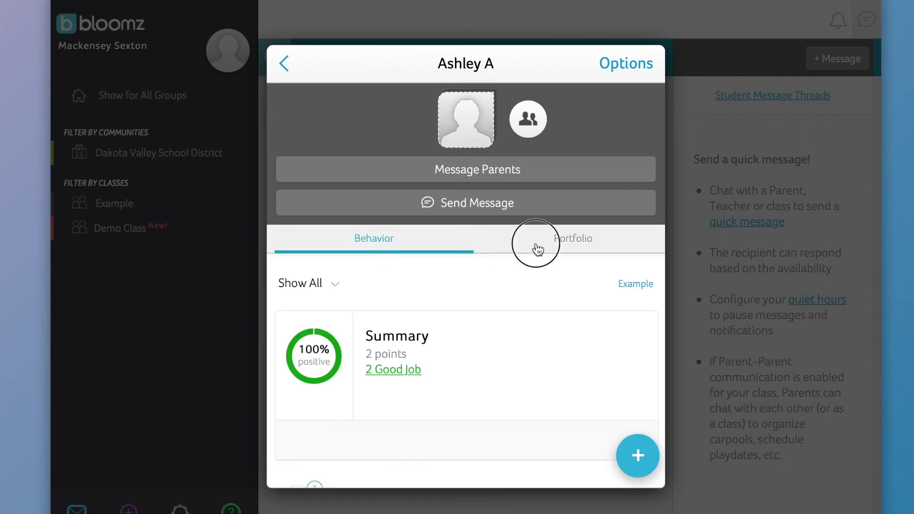
left_click(613, 70)
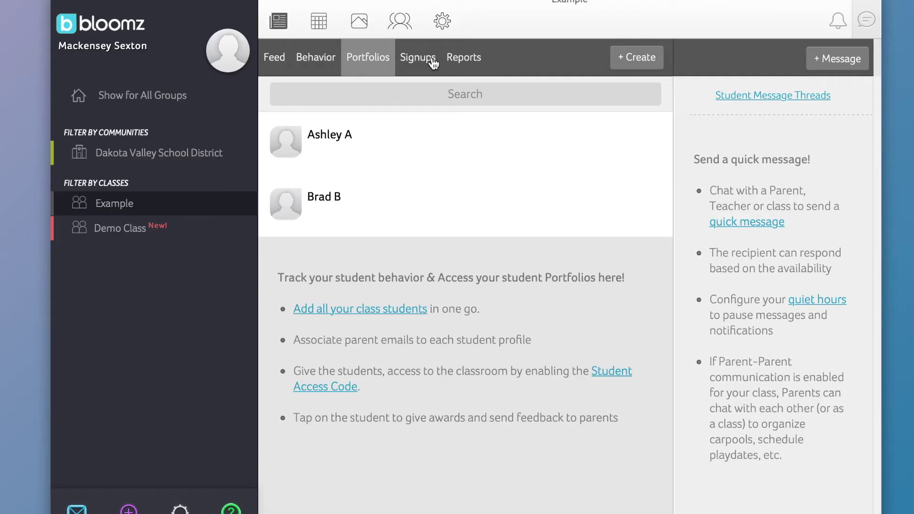
Step: View the class's signups and look through the kinds of content that can be created for the class
left_click(432, 61)
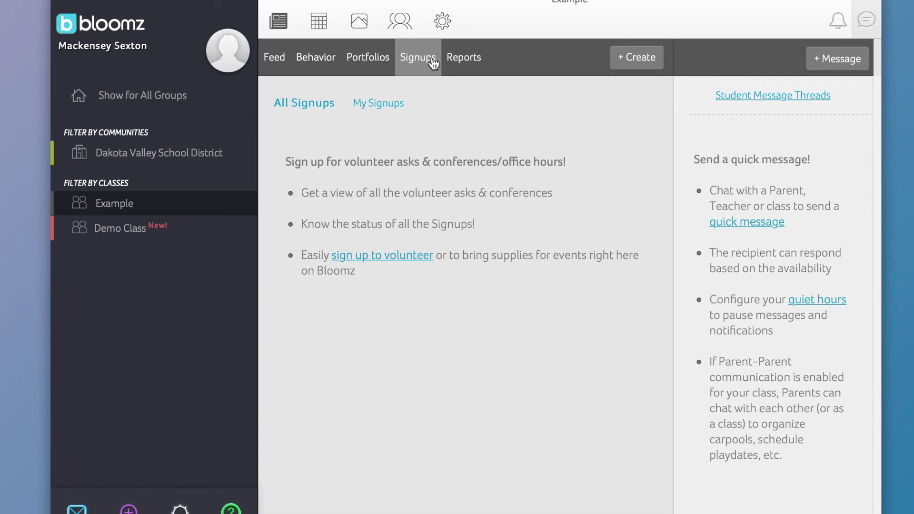
left_click(657, 68)
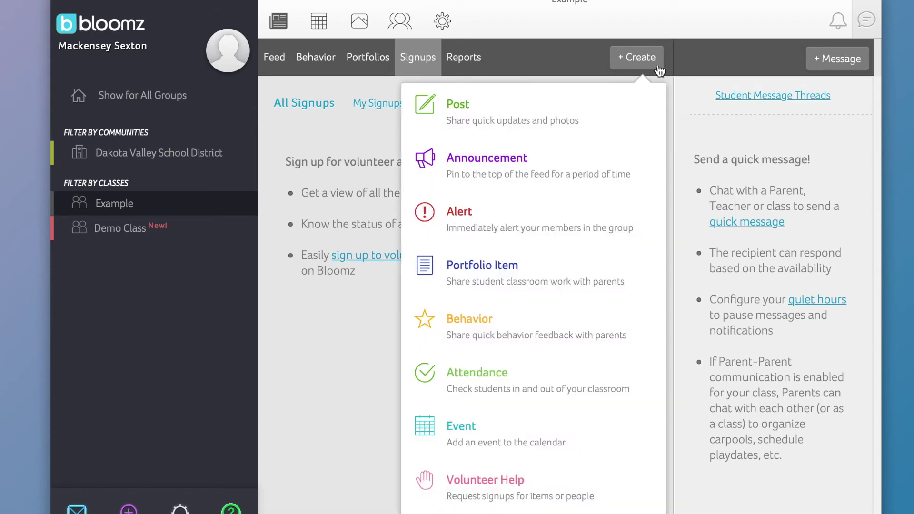
left_click(322, 137)
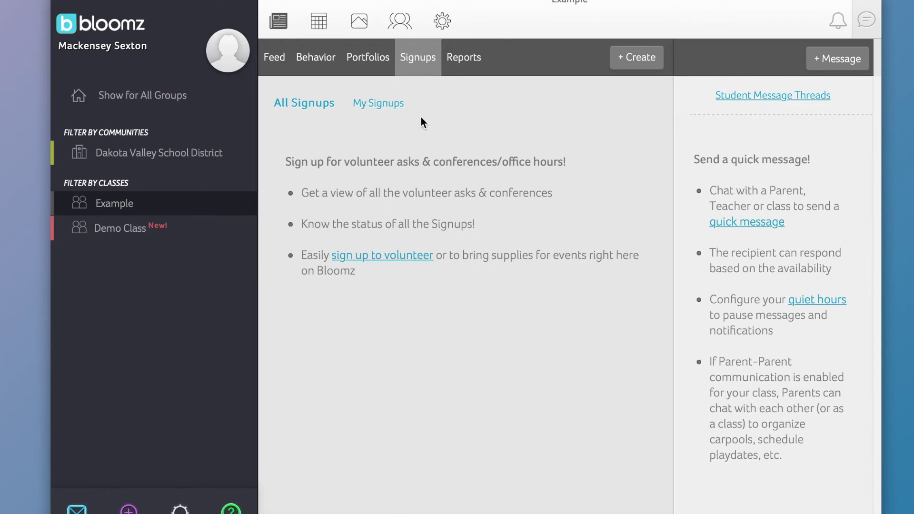
left_click(634, 57)
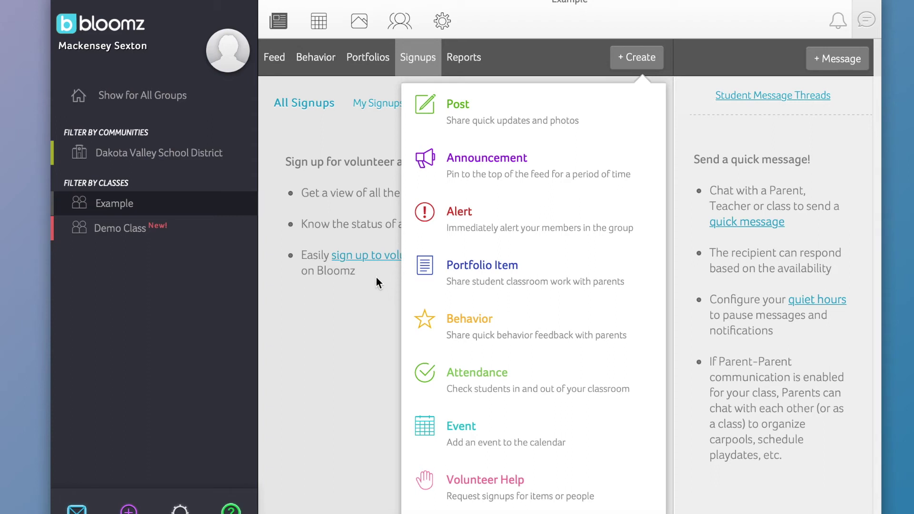
scroll(502, 210, "down", 2)
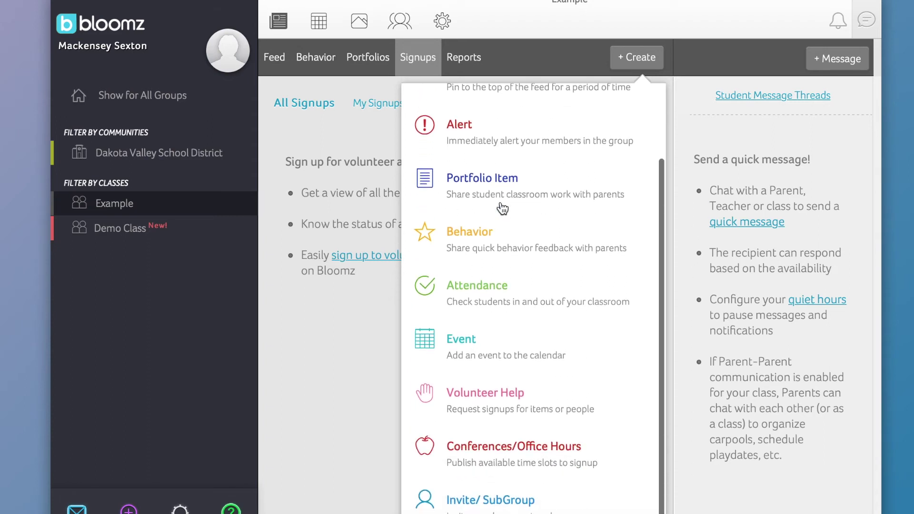
scroll(502, 208, "up", 2)
left_click(530, 52)
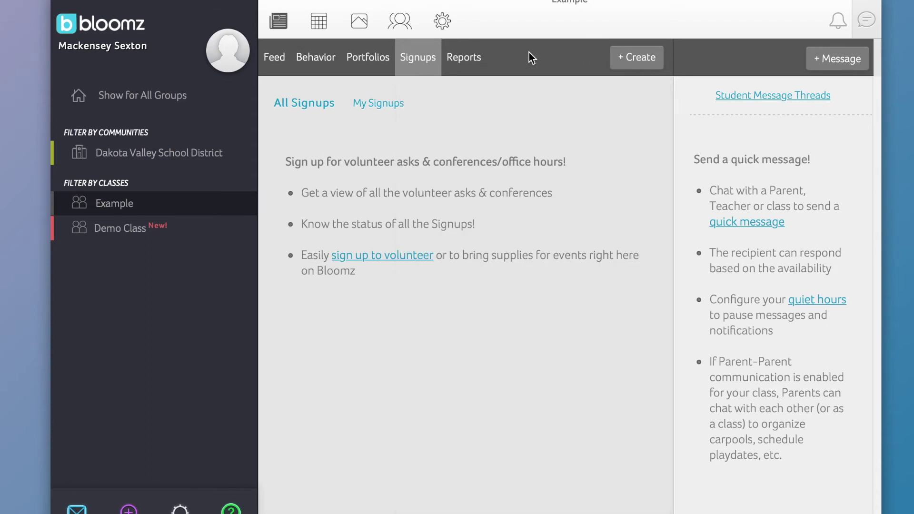
Step: Start a Volunteer Help request and add a needed item named "Bag of Skittles"
left_click(633, 64)
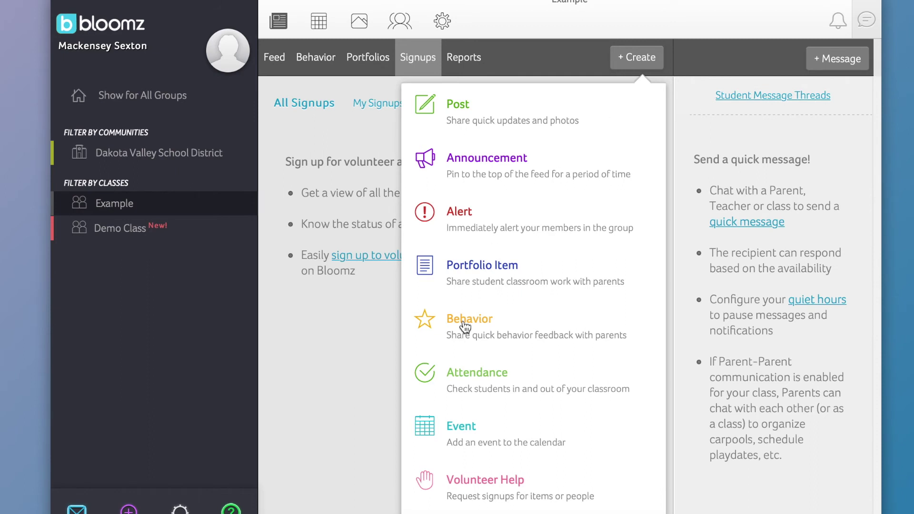
scroll(502, 380, "down", 3)
scroll(501, 383, "up", 3)
scroll(502, 383, "up", 1)
scroll(526, 384, "down", 3)
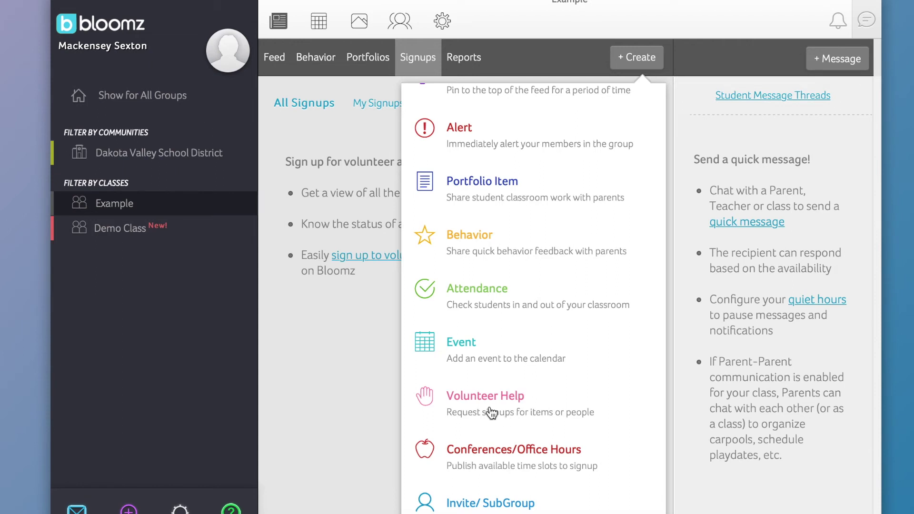
left_click(514, 412)
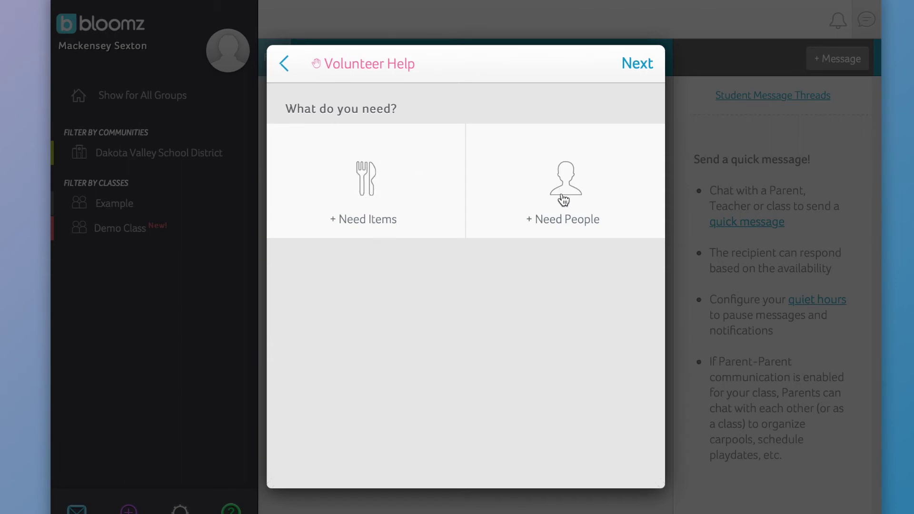
left_click(379, 184)
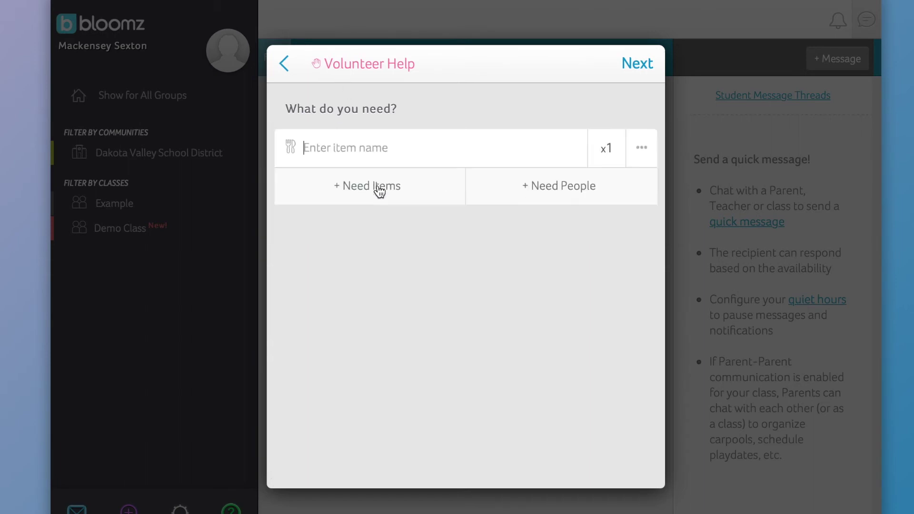
type("B")
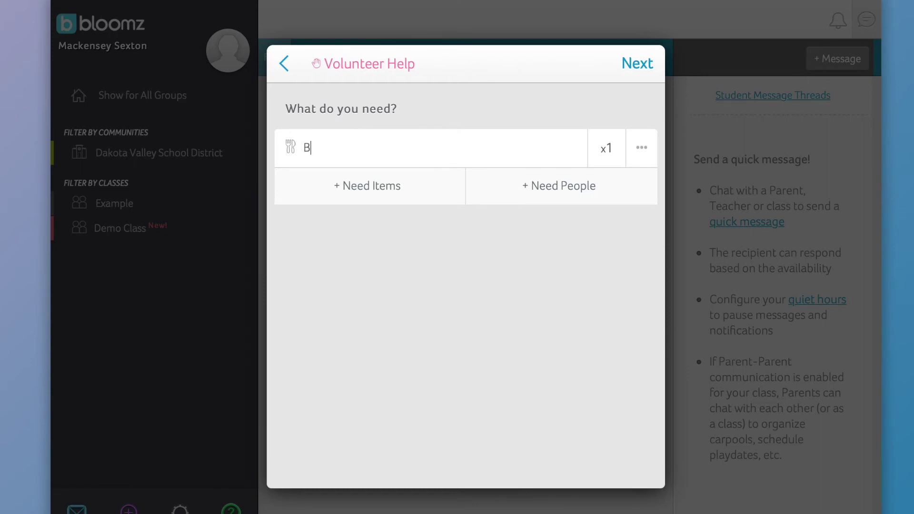
key("BackSpace")
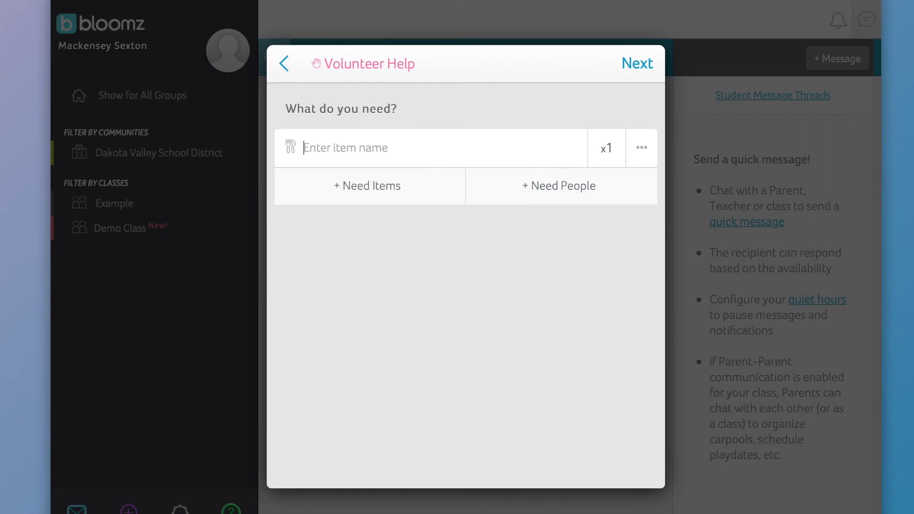
type("Bag of ")
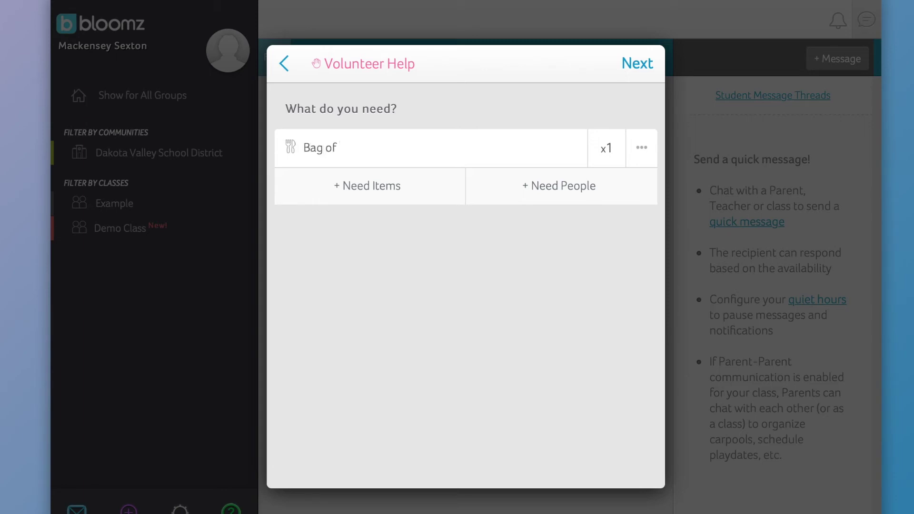
type("Skittles")
Step: Add the note "Big Bag" to the Skittles item and duplicate the item
left_click(642, 151)
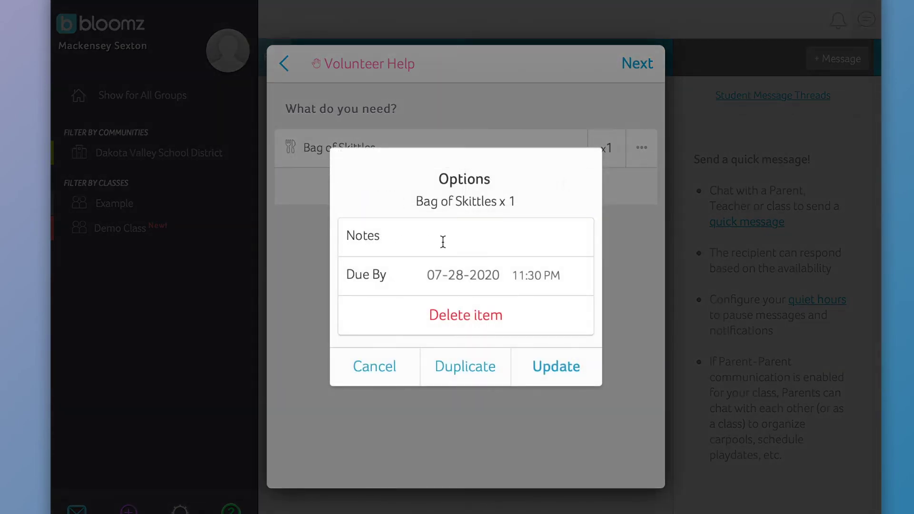
left_click(444, 241)
type("Big Bag")
left_click(492, 370)
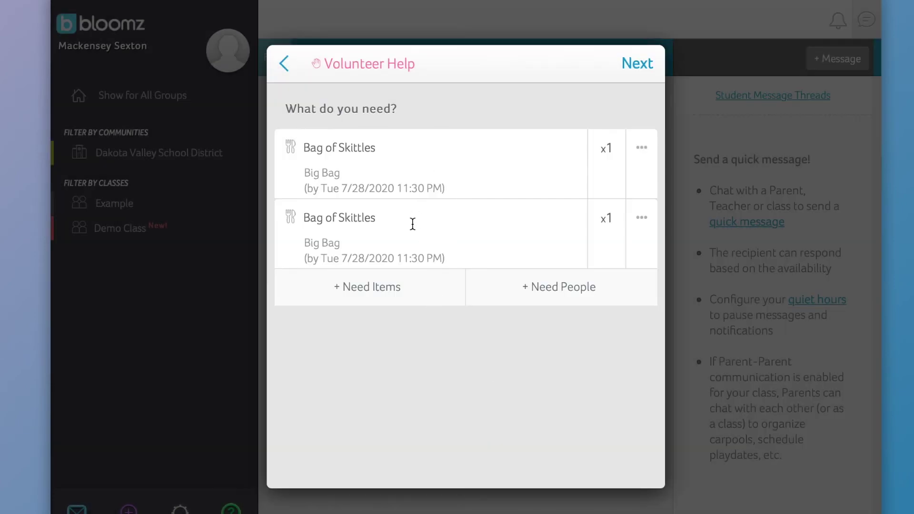
Step: Add a needed-people task named "Fall Party Games" for 4 people and continue to the request's details
left_click(593, 291)
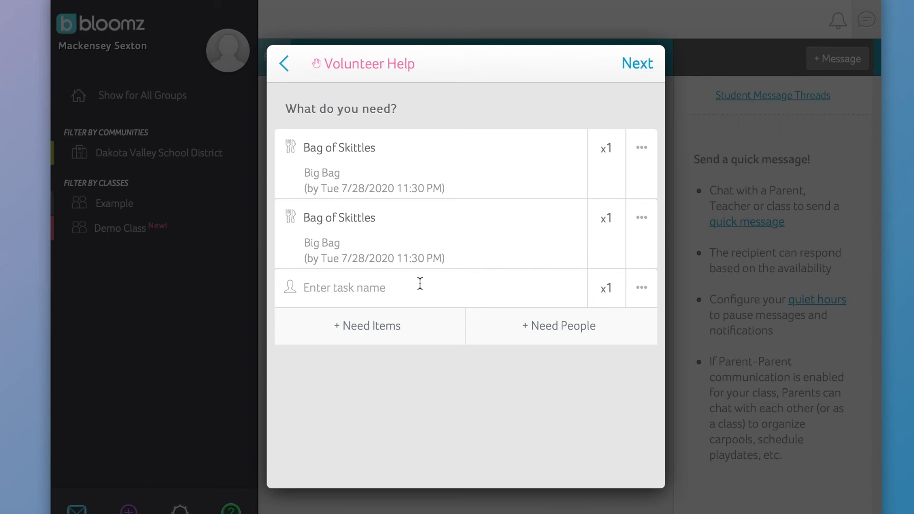
type("Fall P")
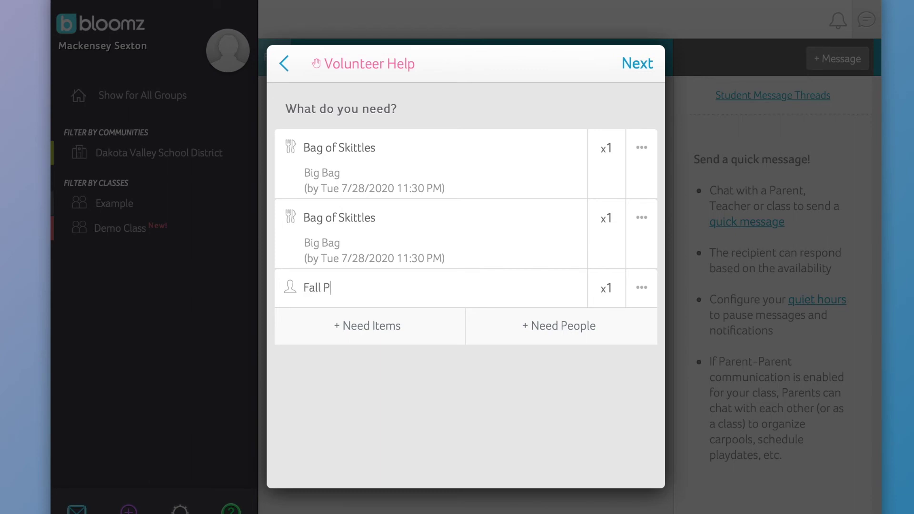
type("arty G")
type("ames")
left_click(612, 291)
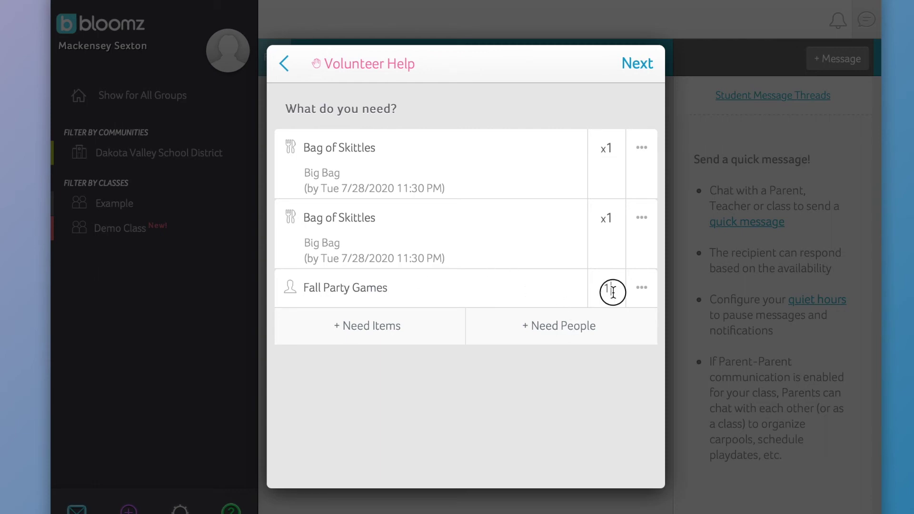
key("BackSpace")
left_click(643, 66)
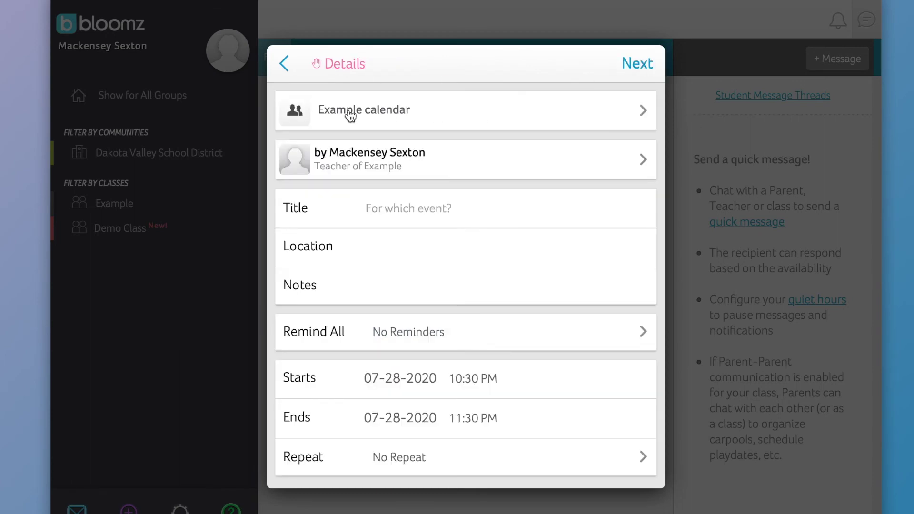
Step: Title the volunteer request "Fall Party", set its location to "Homeroom", and keep No Reminders
type("Fall Party")
left_click(373, 246)
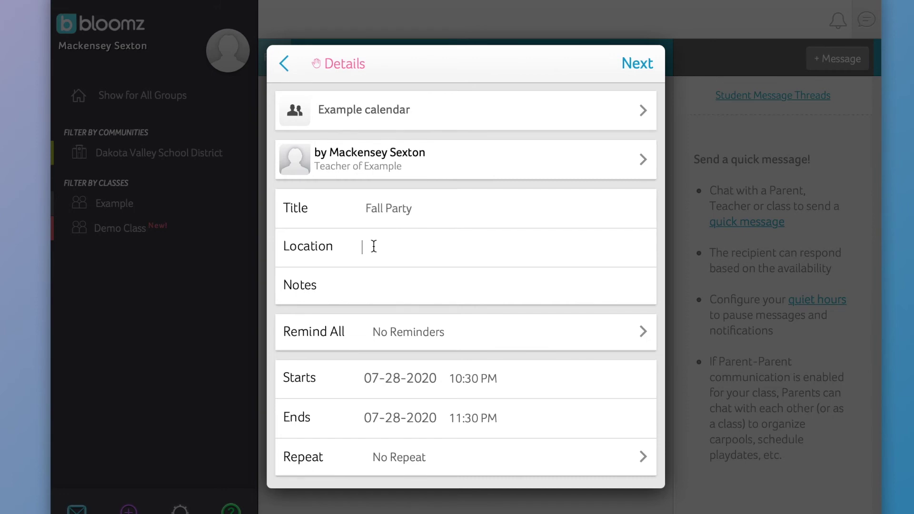
type("Homeroom")
left_click(405, 335)
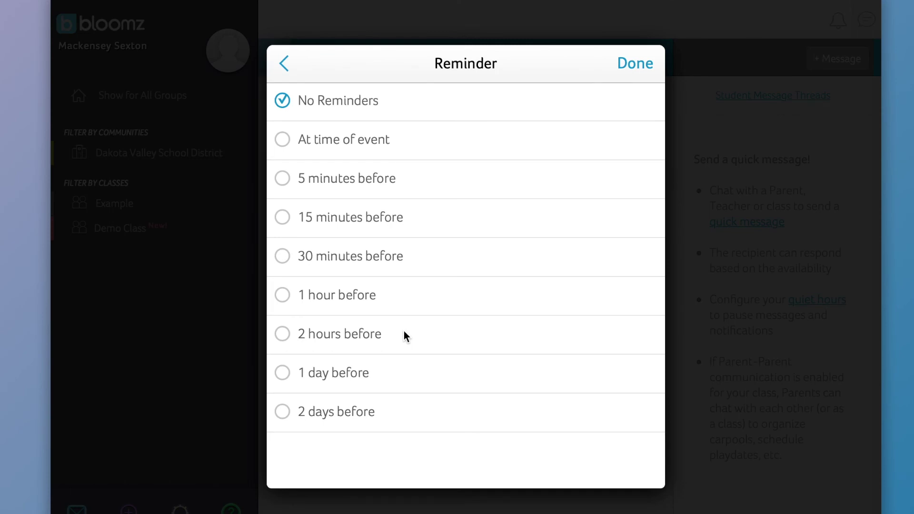
left_click(625, 62)
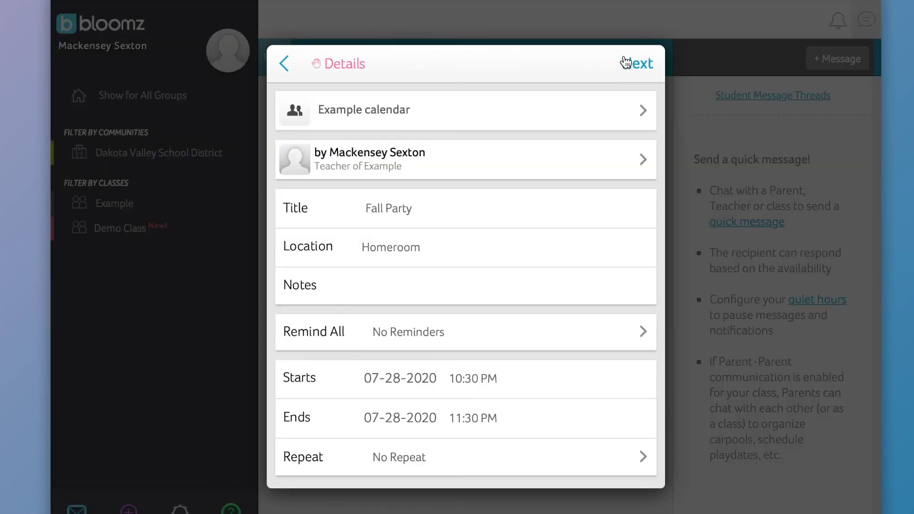
Step: Send the Fall Party volunteer request to all class roles without an optional message
scroll(424, 381, "down", 1)
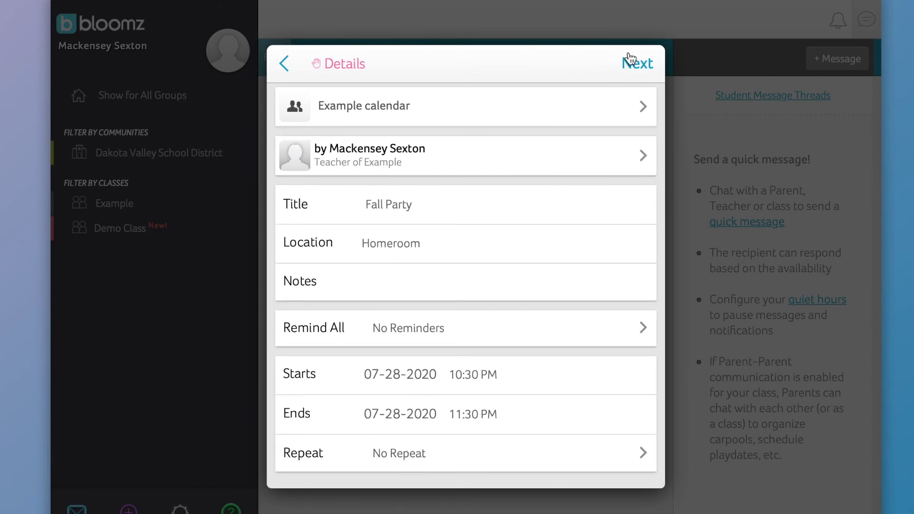
left_click(622, 66)
left_click(631, 70)
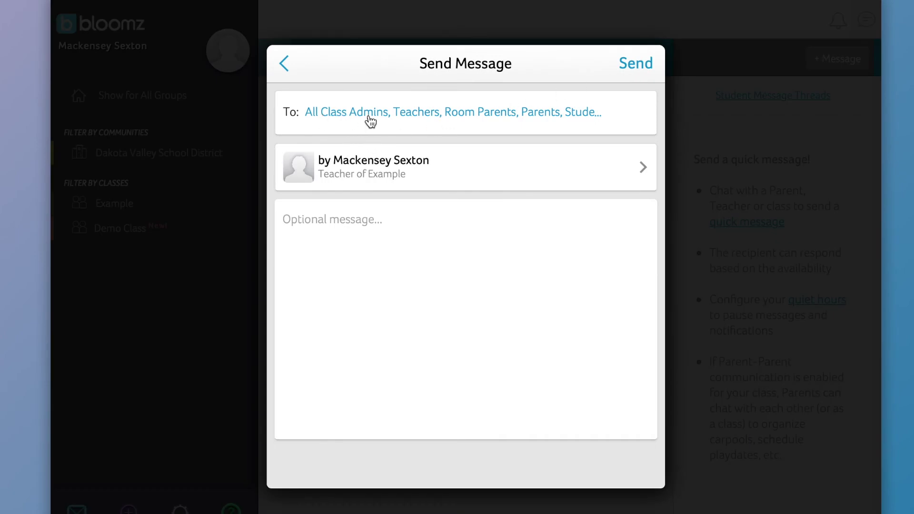
left_click(631, 72)
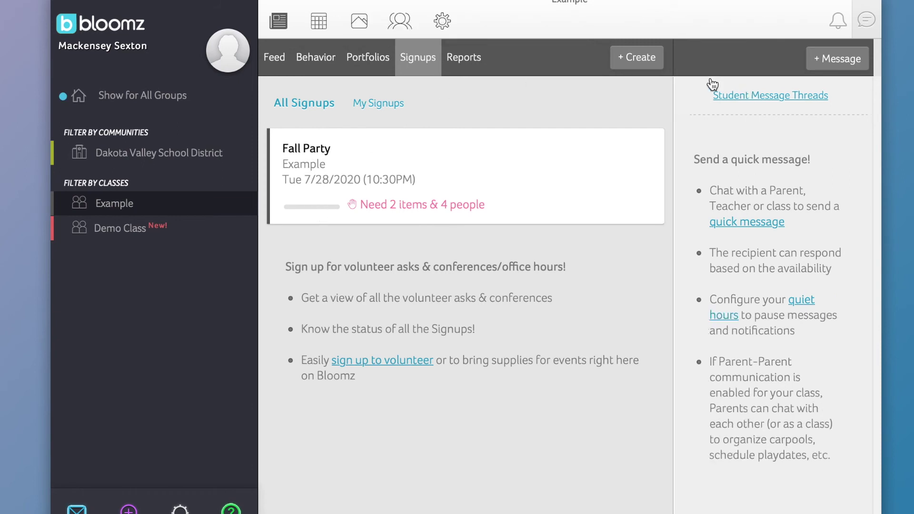
Step: View the class reports and start a new Conferences/Office Hours signup
left_click(478, 66)
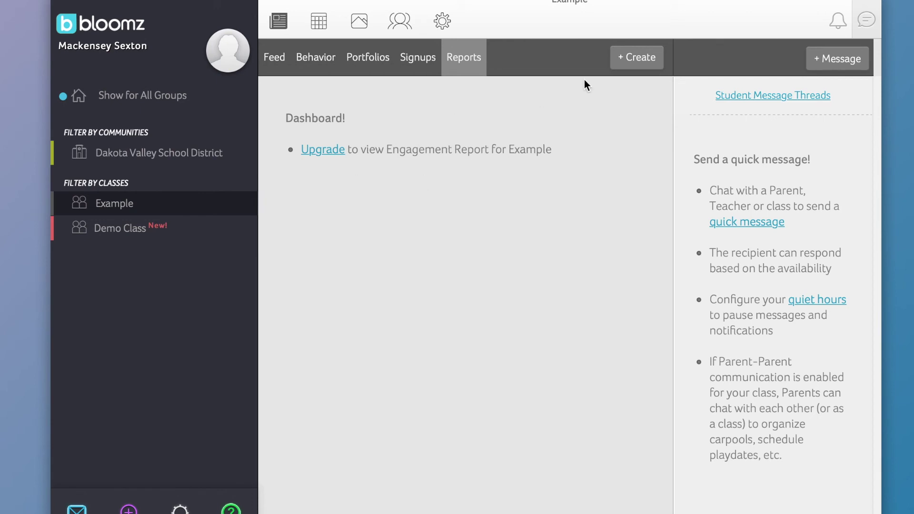
left_click(625, 58)
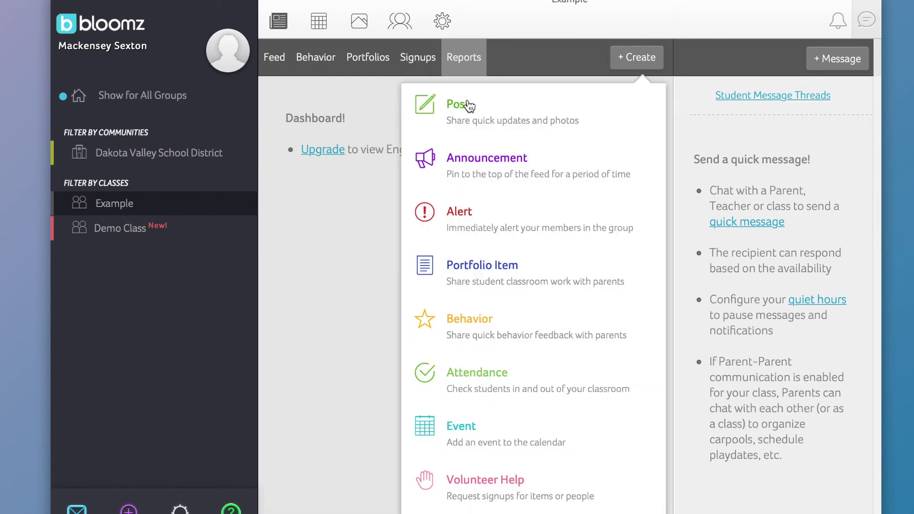
scroll(528, 295, "down", 2)
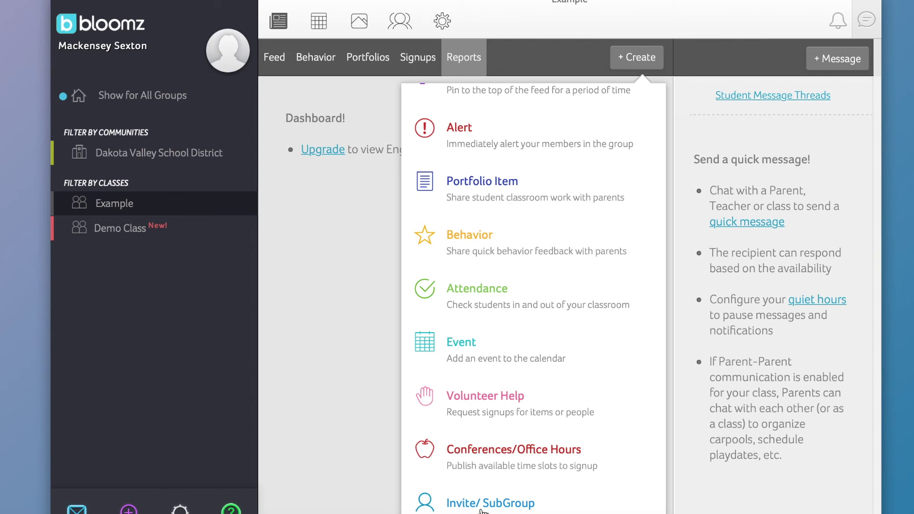
left_click(491, 458)
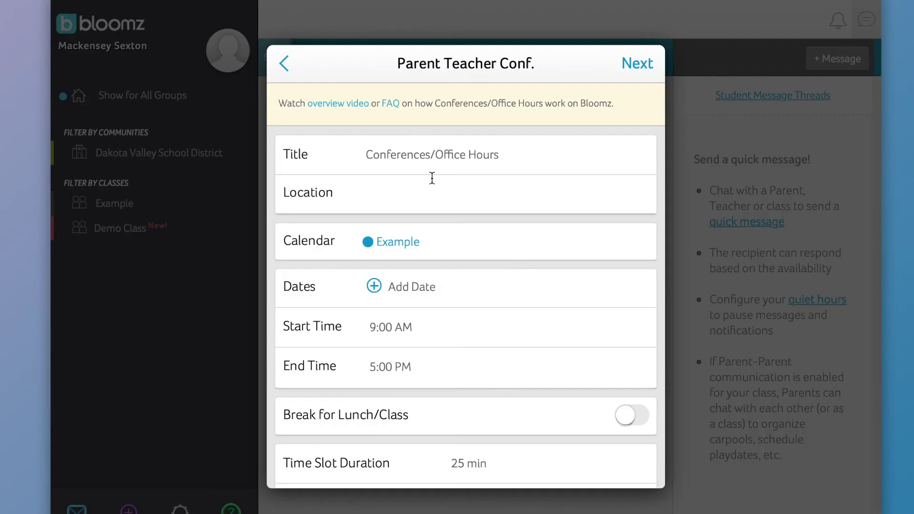
Step: Shorten the conference title to "Conferences" and set the location to "Homeroom"
left_click(498, 157)
key("BackSpace")
key("BackSpace")
key("BackSpace")
key("BackSpace")
key("BackSpace")
key("BackSpace")
key("BackSpace")
key("BackSpace")
key("BackSpace")
key("BackSpace")
type("Homeroom")
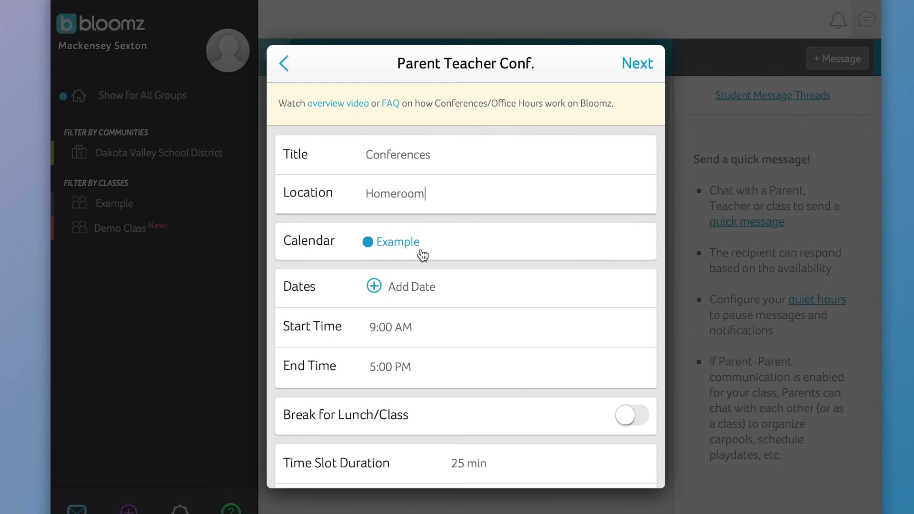
Step: Add the conference date 07-29-2020, keep the default start and end times, and turn on the lunch/class break
scroll(422, 255, "down", 2)
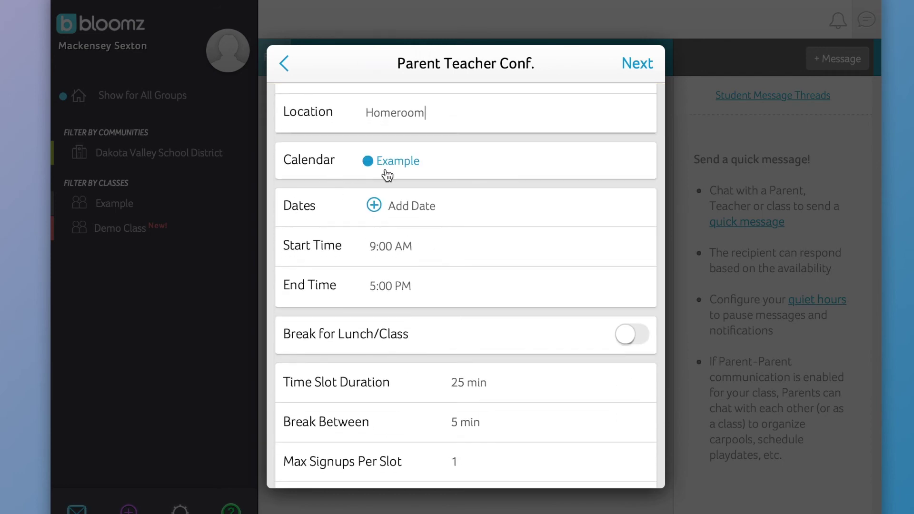
left_click(407, 212)
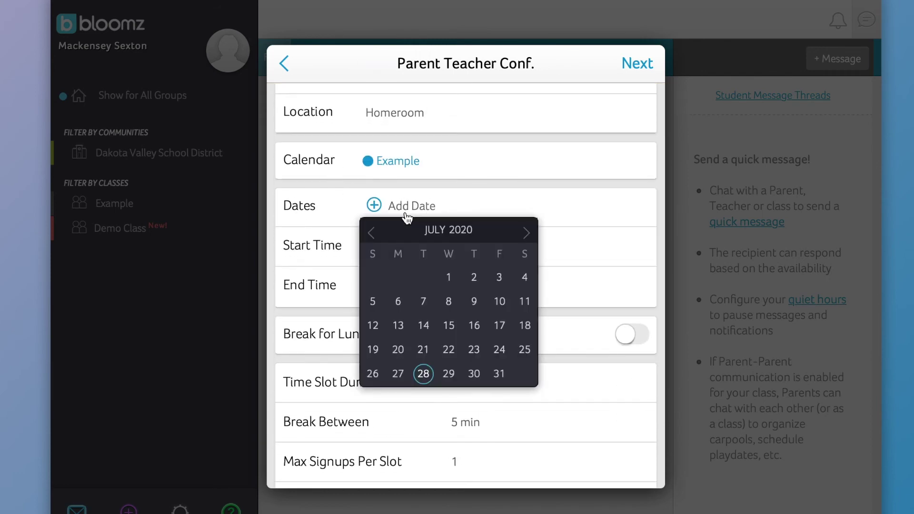
left_click(448, 373)
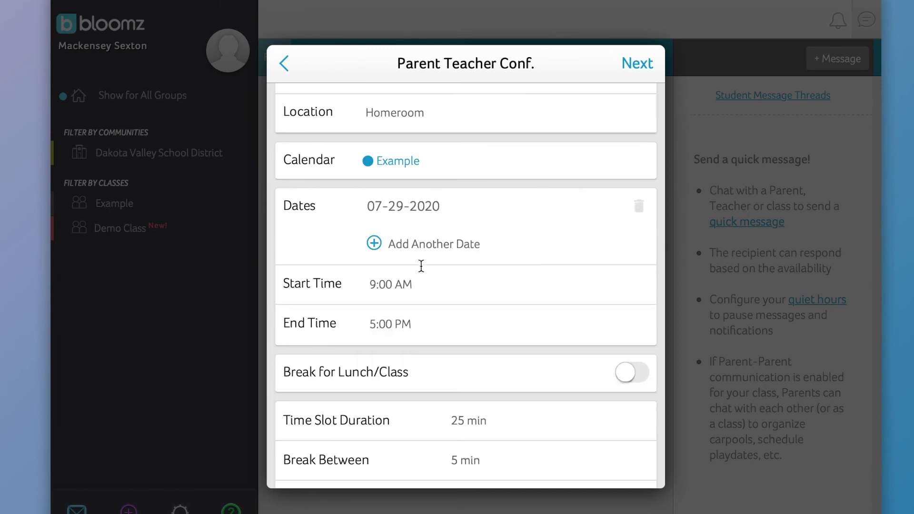
left_click(399, 284)
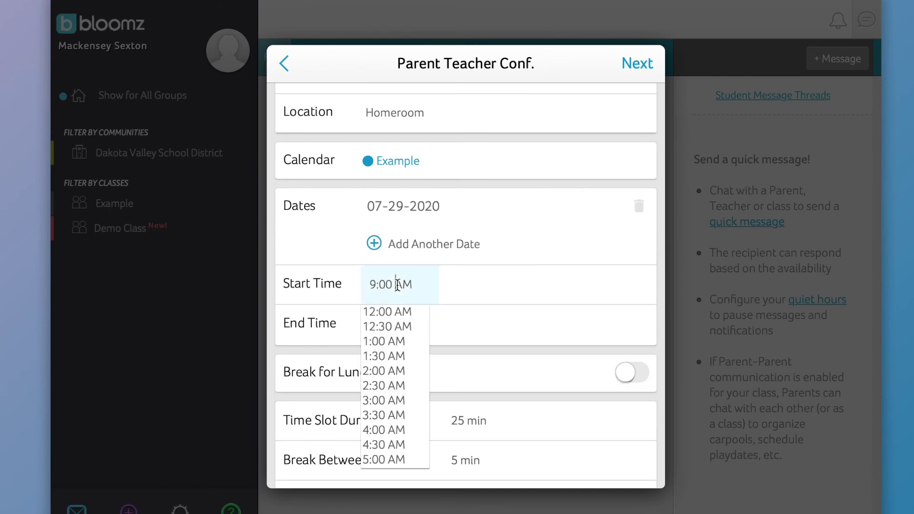
left_click(473, 295)
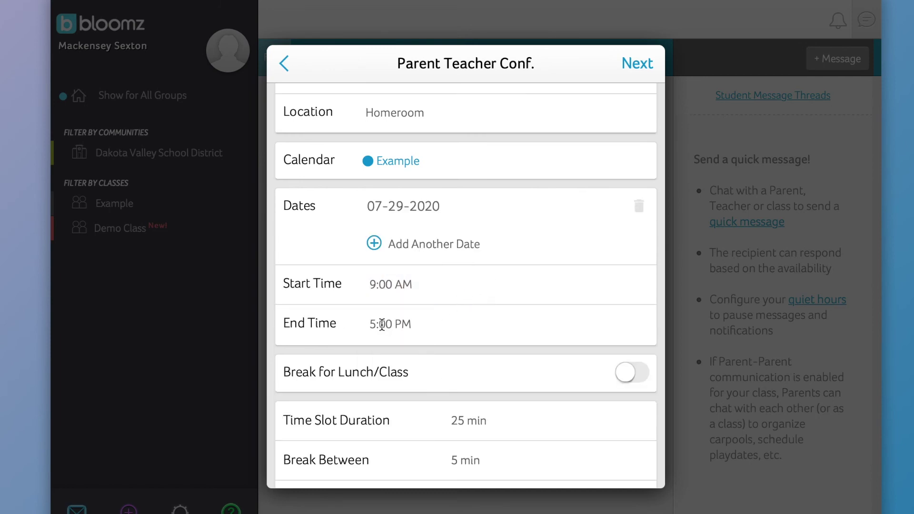
scroll(399, 392, "down", 2)
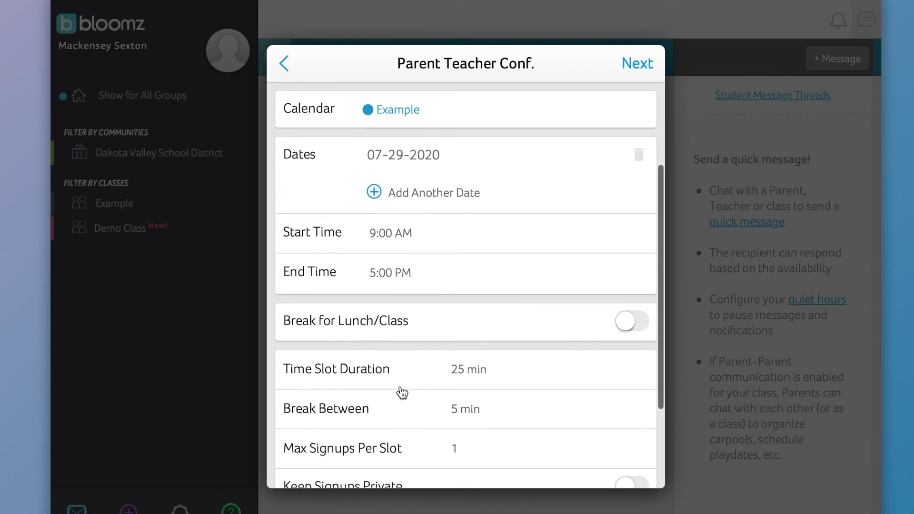
left_click(623, 329)
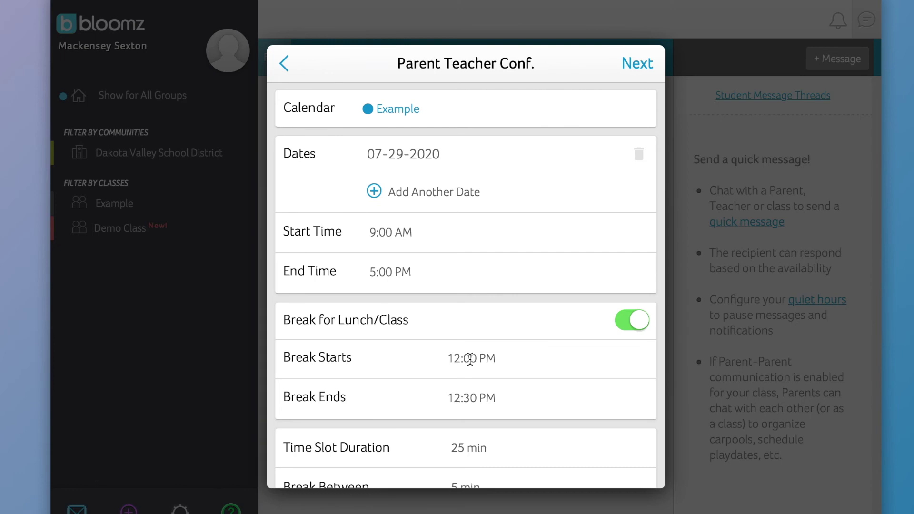
Step: Set the conference time slot duration to 15 min and the break between slots to 0 min
scroll(459, 398, "down", 3)
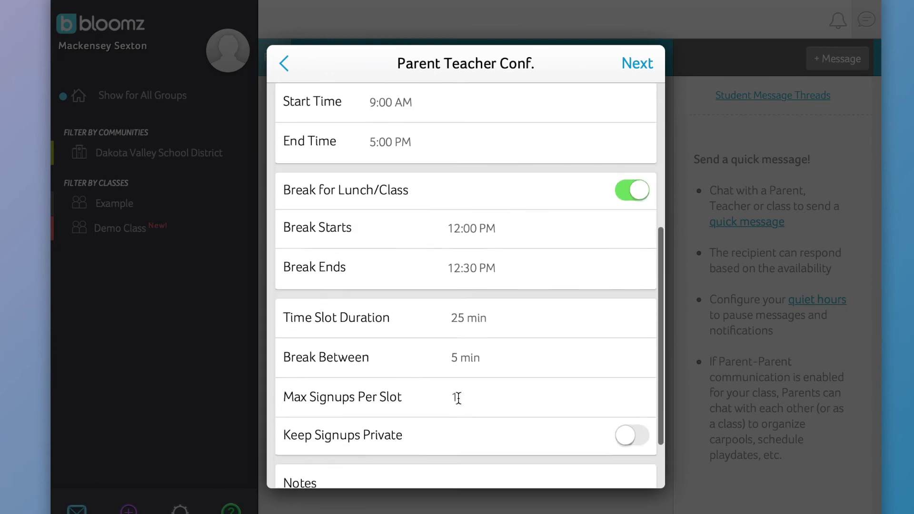
left_click(467, 304)
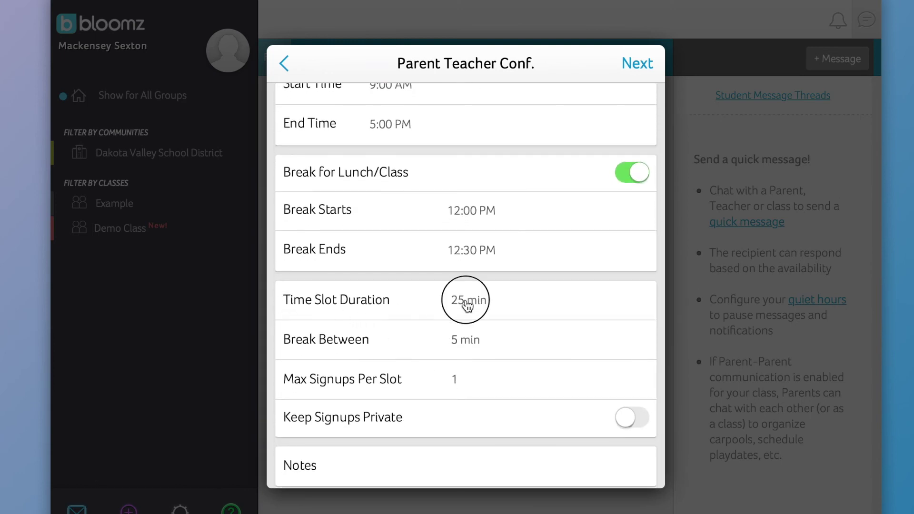
key("BackSpace")
key("BackSpace")
type("1")
left_click(456, 340)
key("BackSpace")
type("0")
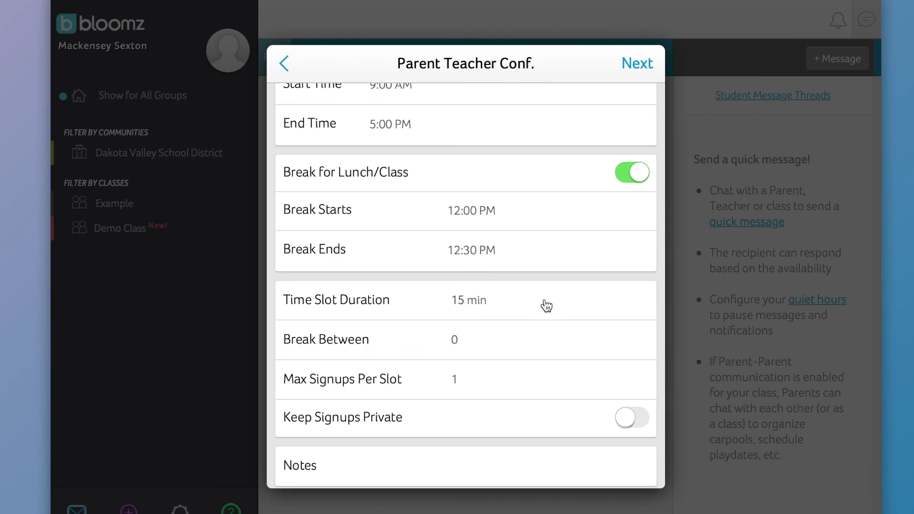
left_click(573, 304)
Step: Keep the conference signups private and generate the time slots, checking the list through to its end
left_click(629, 421)
scroll(629, 422, "down", 2)
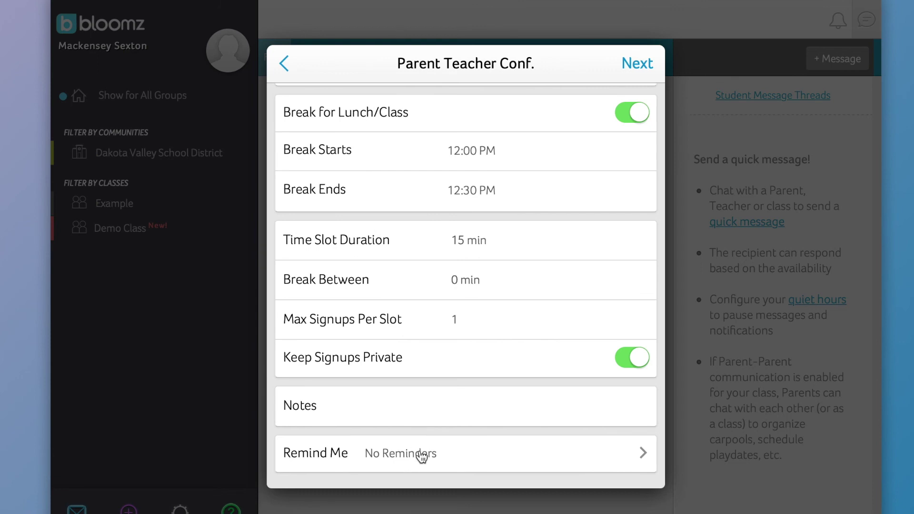
left_click(637, 65)
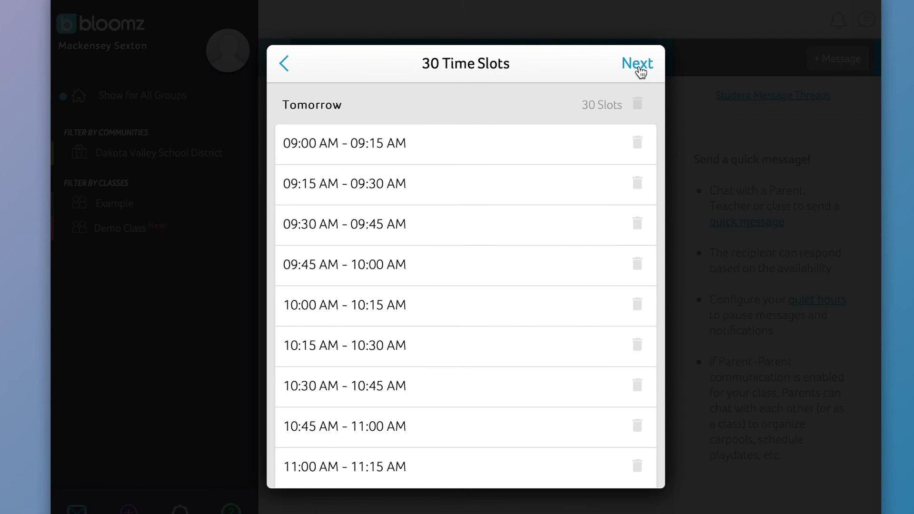
scroll(475, 293, "down", 15)
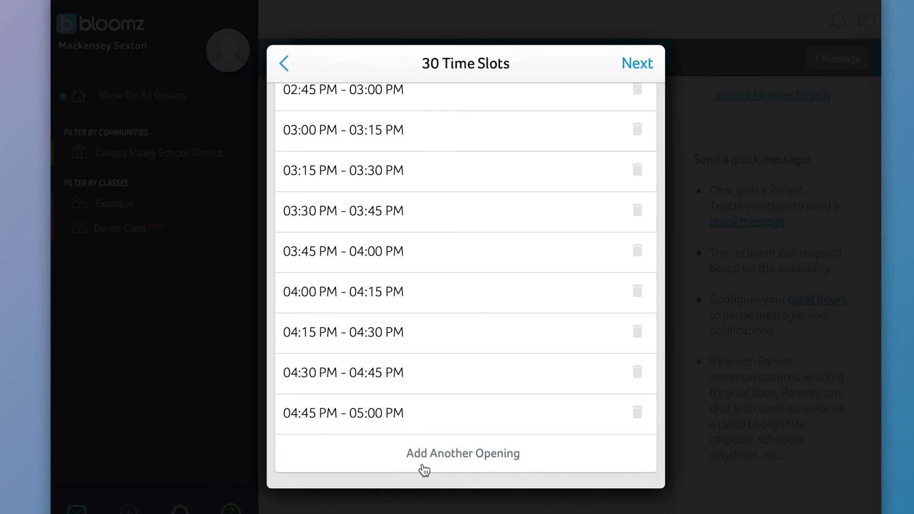
Step: Choose all roles of the Example class as recipients and send the conference signup
left_click(636, 65)
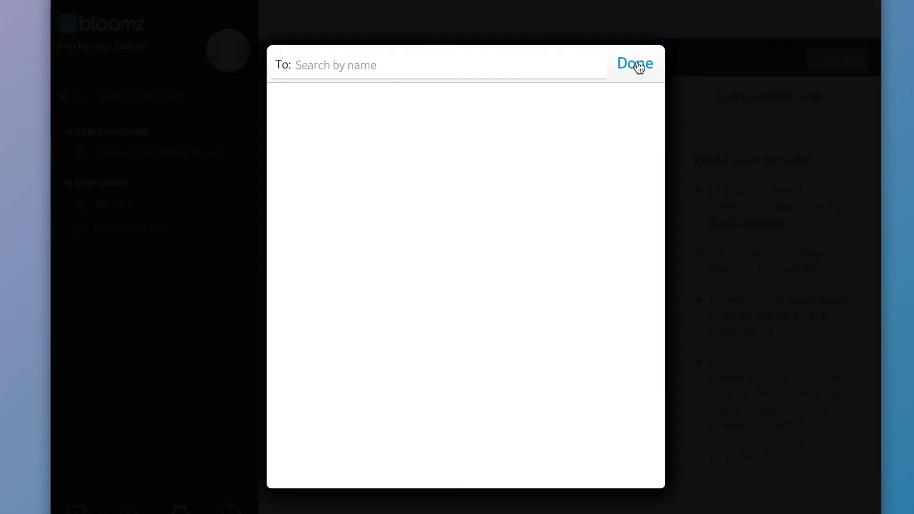
left_click(370, 120)
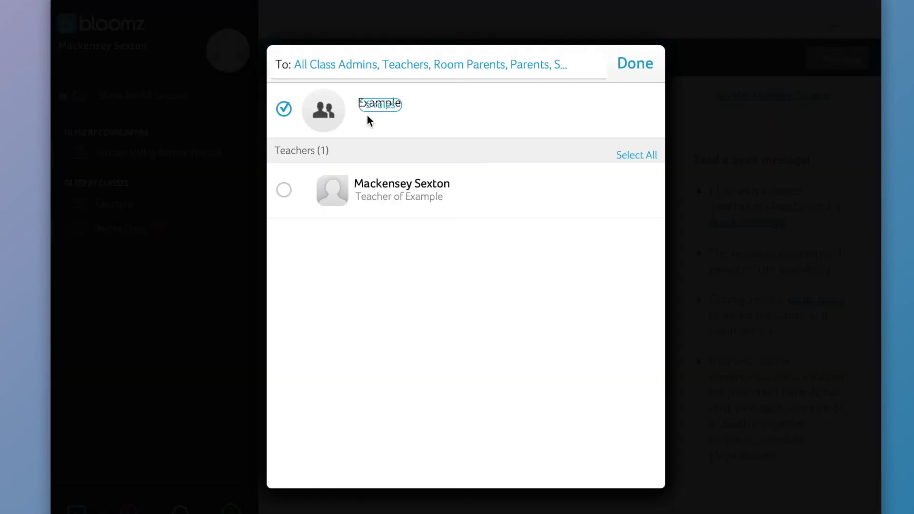
left_click(635, 64)
left_click(642, 70)
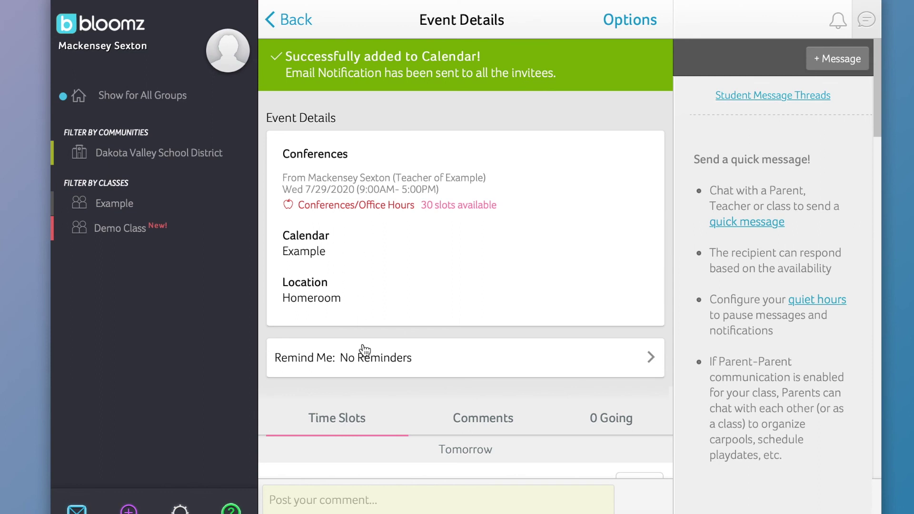
Step: Review the published conference event's details and its full list of time slots
scroll(364, 350, "down", 3)
scroll(364, 351, "down", 10)
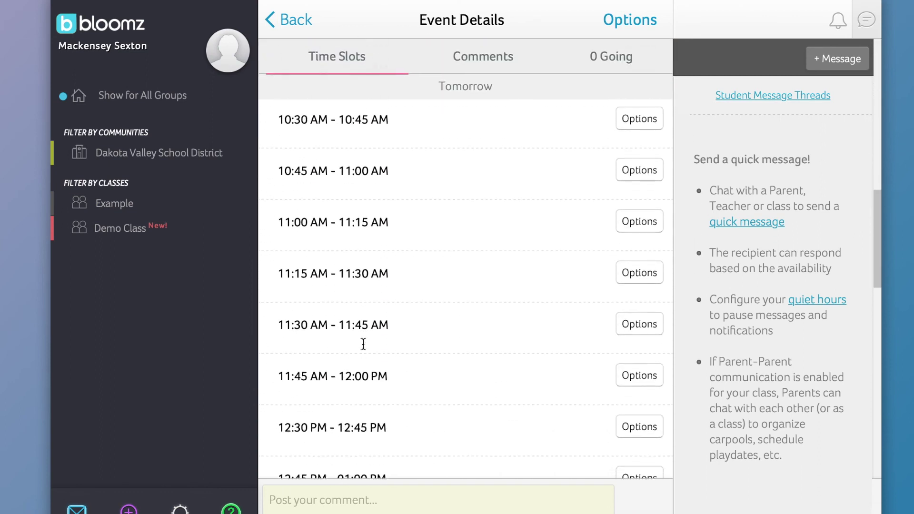
scroll(502, 366, "down", 8)
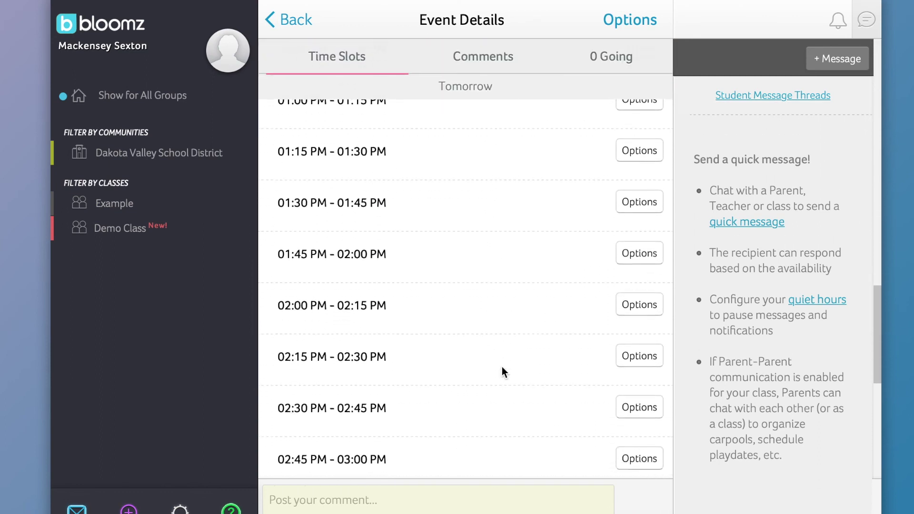
scroll(502, 371, "down", 7)
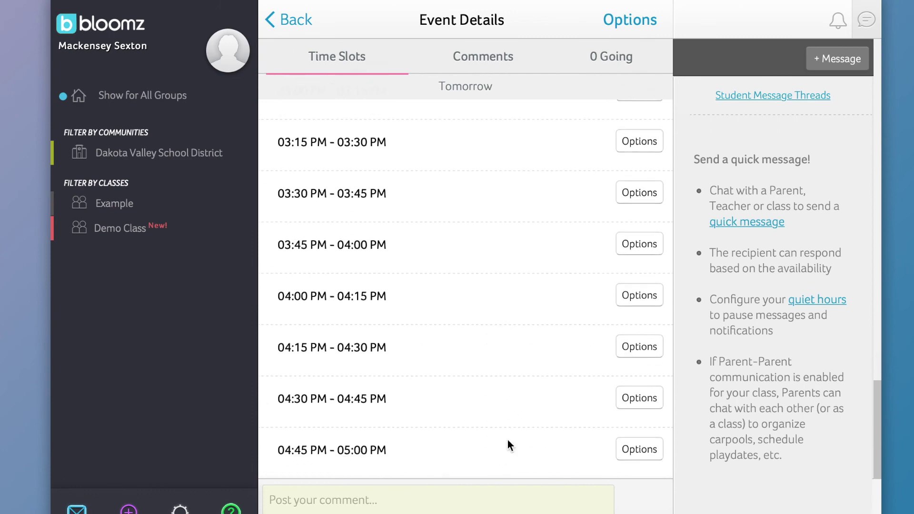
scroll(437, 374, "up", 20)
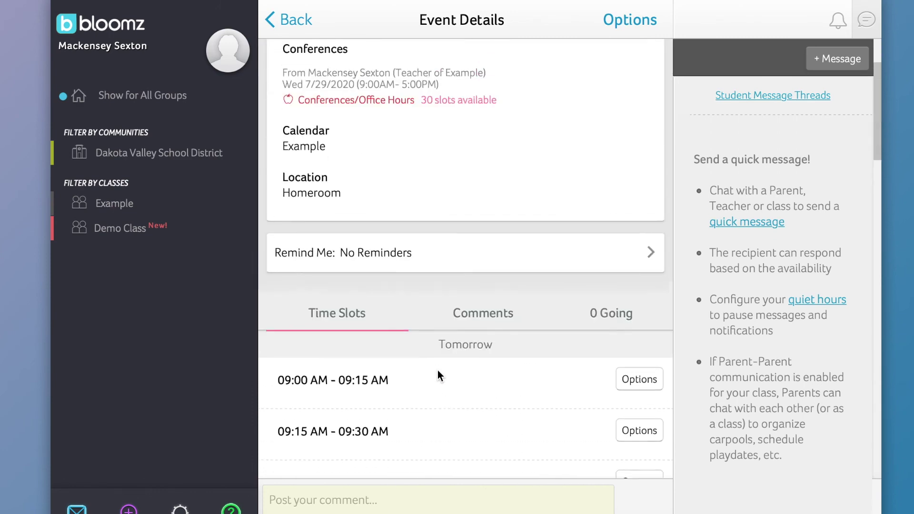
Step: Check the conference event's comments, then return to the class and look through its Feed, Behavior, Portfolios, Signups and Reports pages
left_click(491, 410)
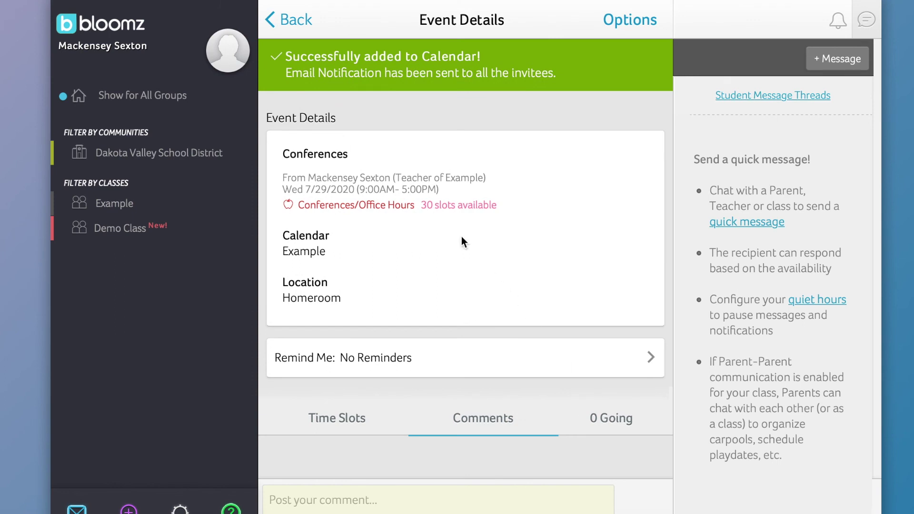
left_click(293, 28)
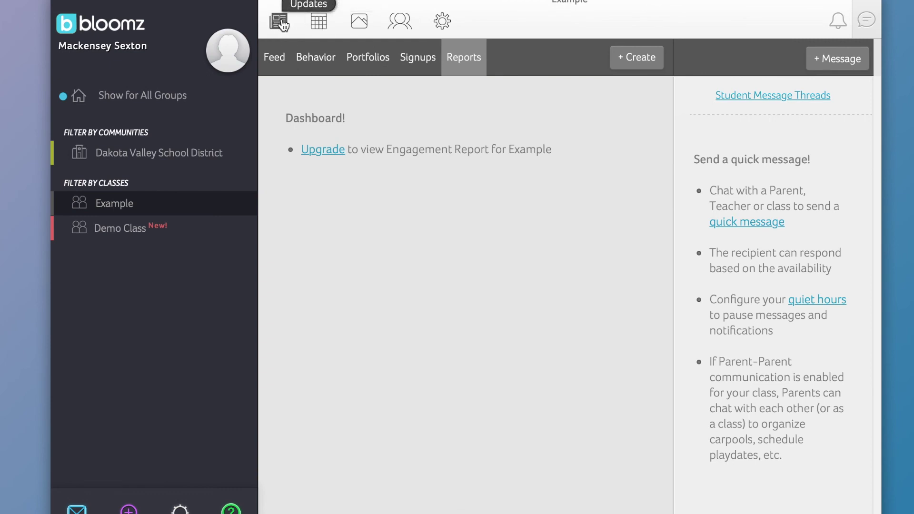
left_click(284, 58)
left_click(329, 58)
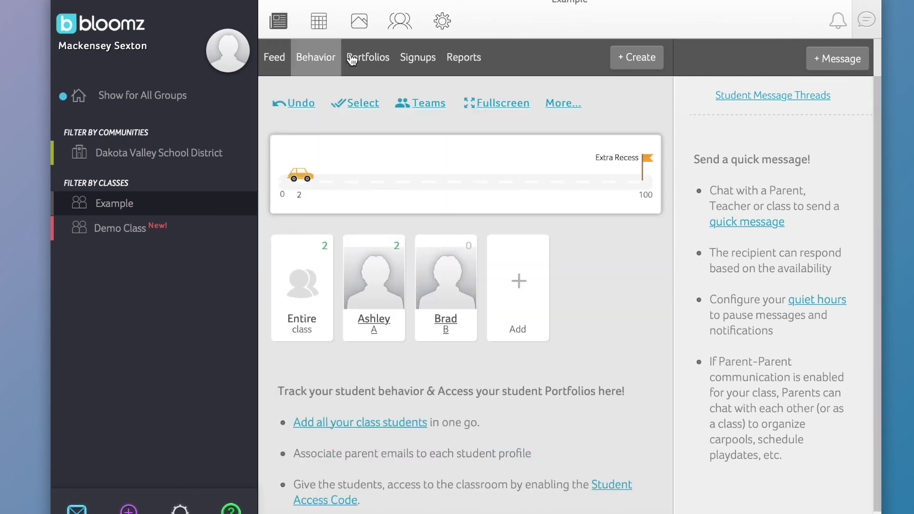
left_click(366, 58)
left_click(408, 58)
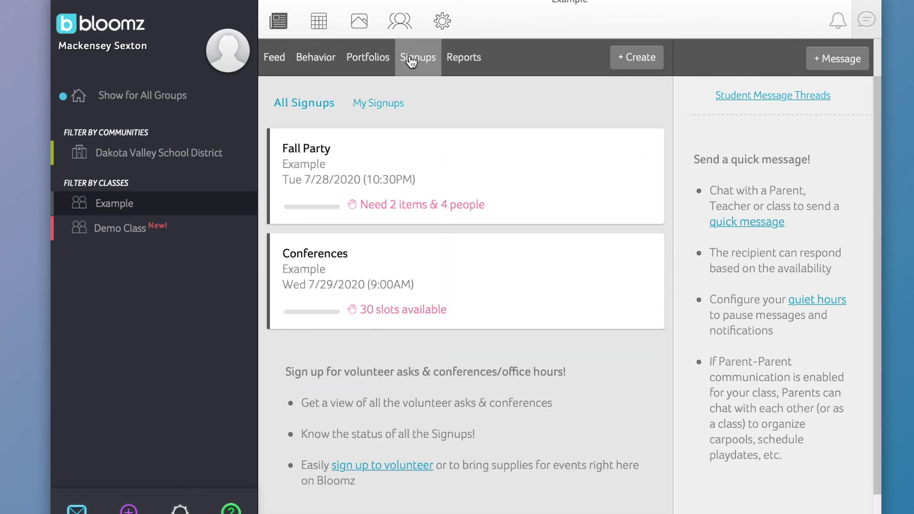
left_click(453, 59)
Step: View the Example class's calendar and its photos page, including the choices for adding media
left_click(319, 23)
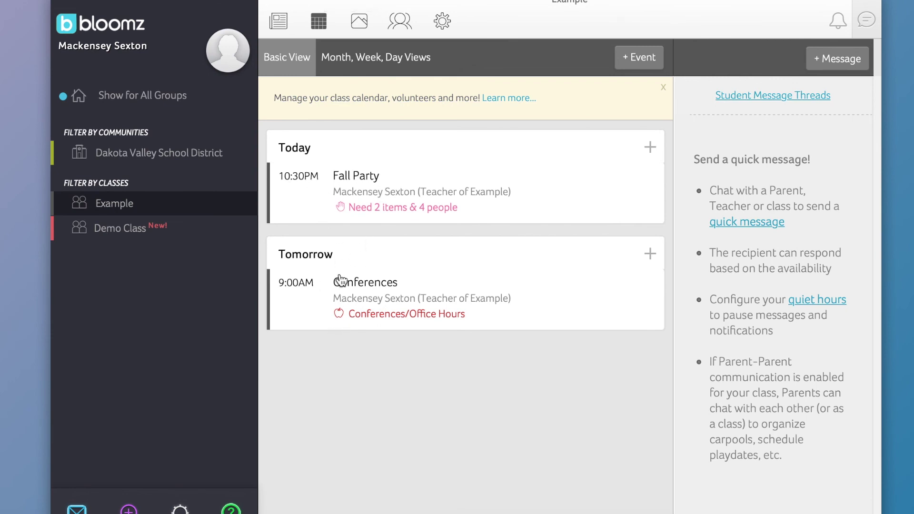
left_click(362, 23)
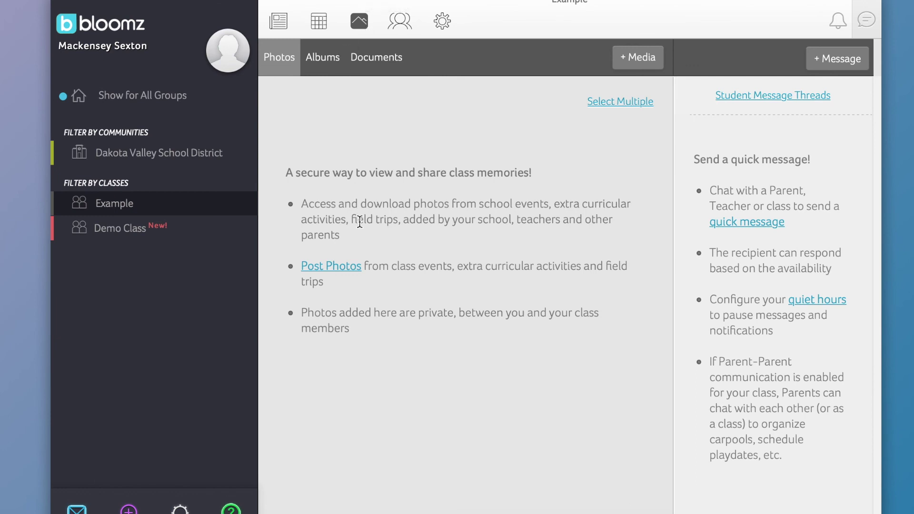
left_click(650, 69)
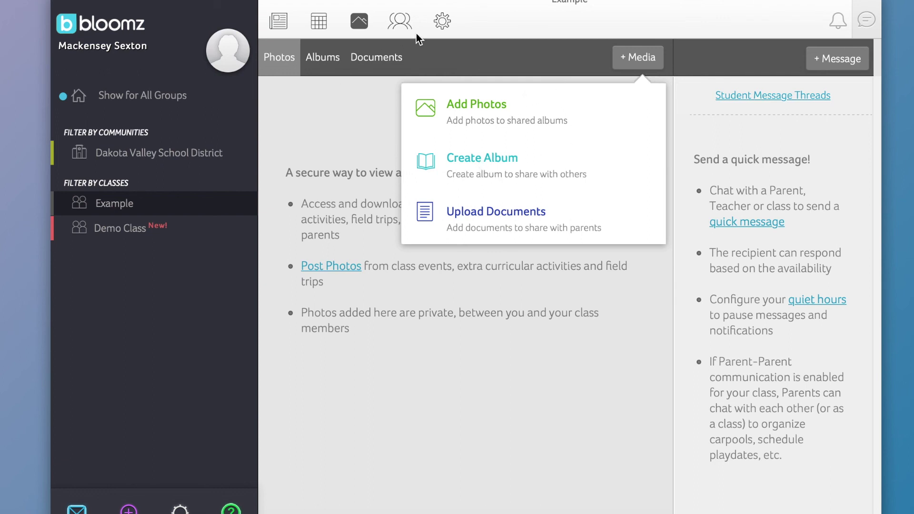
Step: Look through the Example class's member lists for parents, students, staff and subgroups, ending on the students
left_click(404, 18)
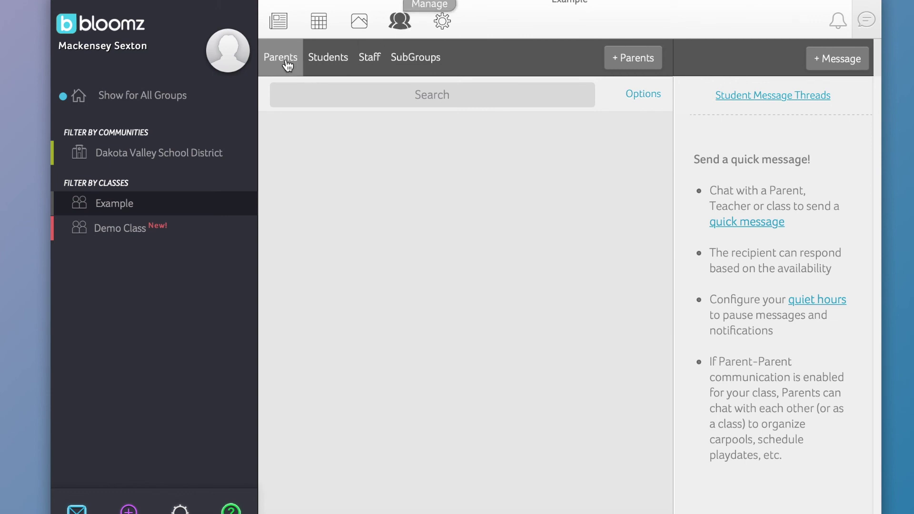
left_click(343, 67)
left_click(375, 62)
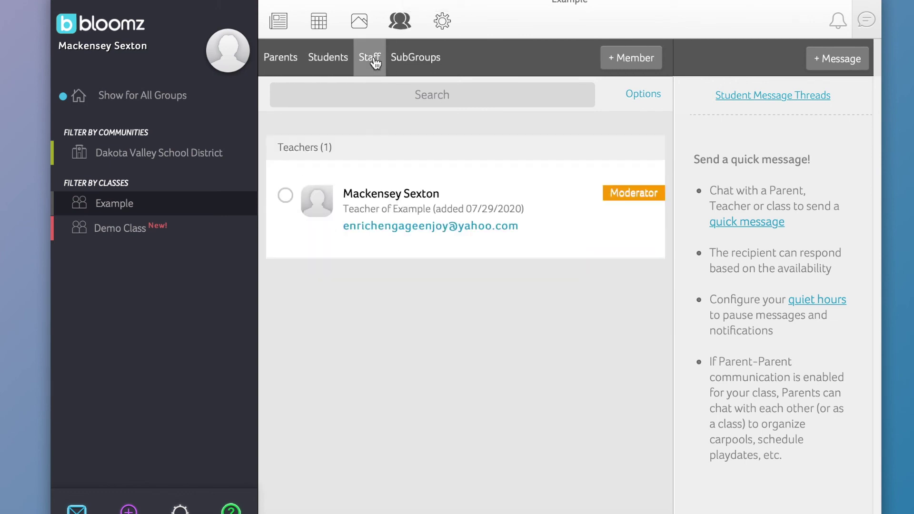
left_click(422, 67)
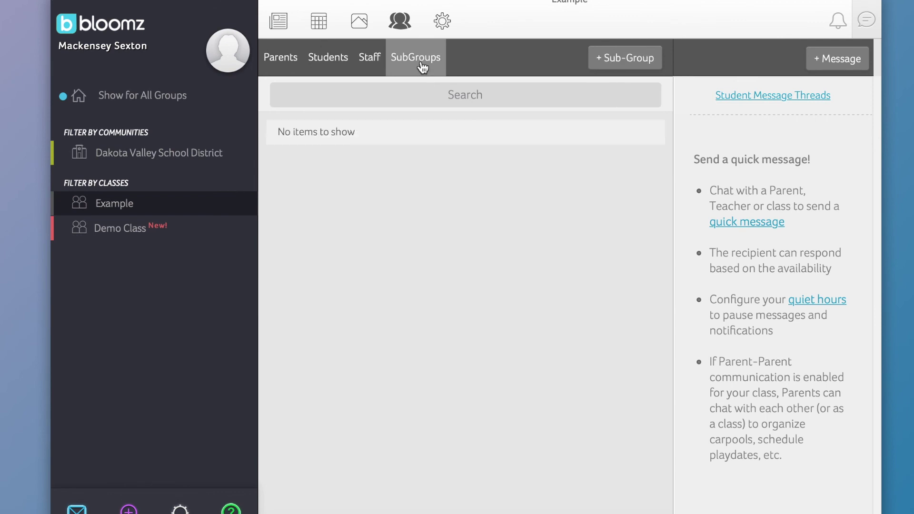
left_click(347, 56)
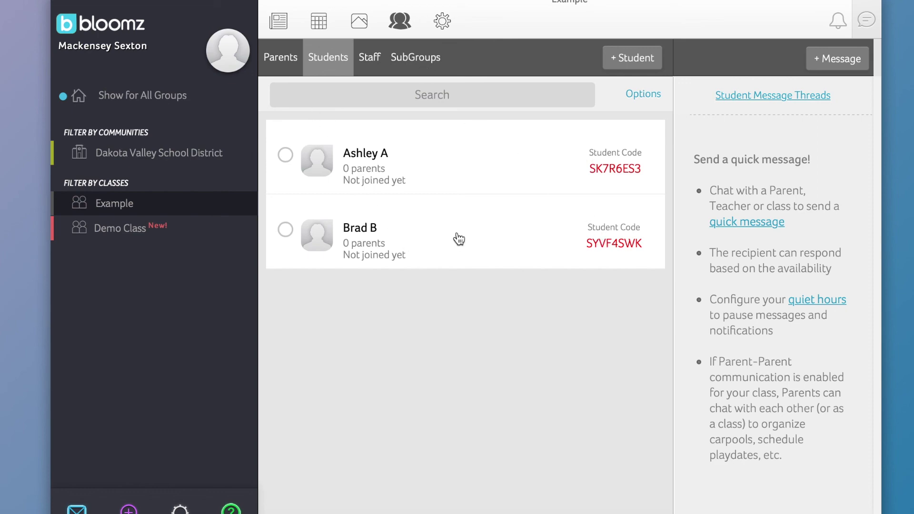
Step: Review the class options without changing anything, and look through the types of items that can be created for the class
left_click(444, 23)
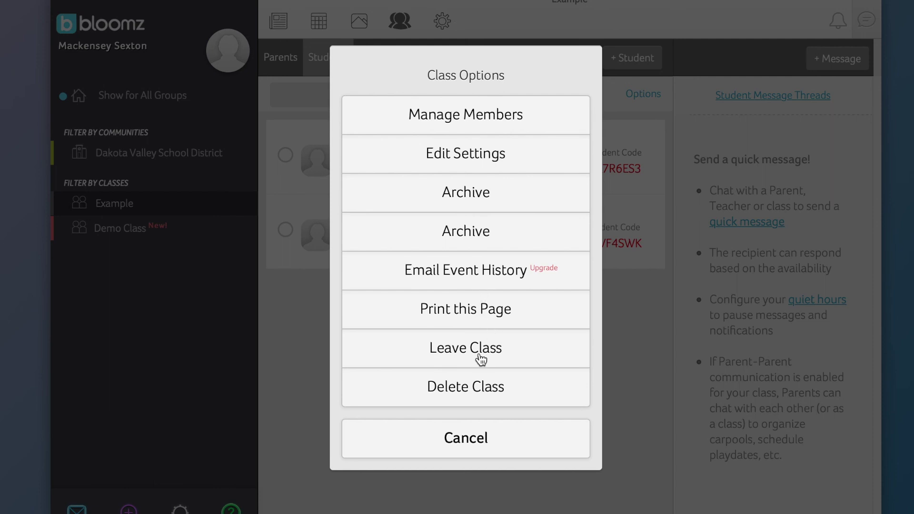
left_click(451, 450)
left_click(285, 29)
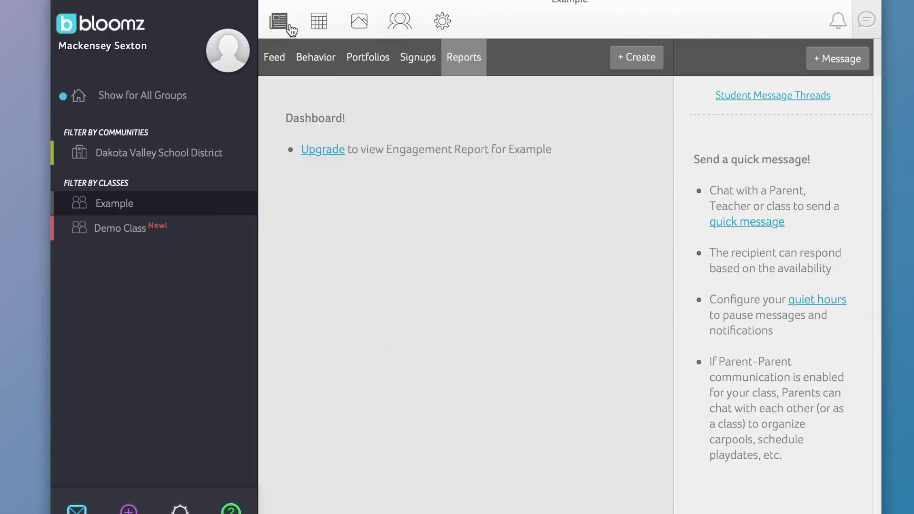
left_click(651, 60)
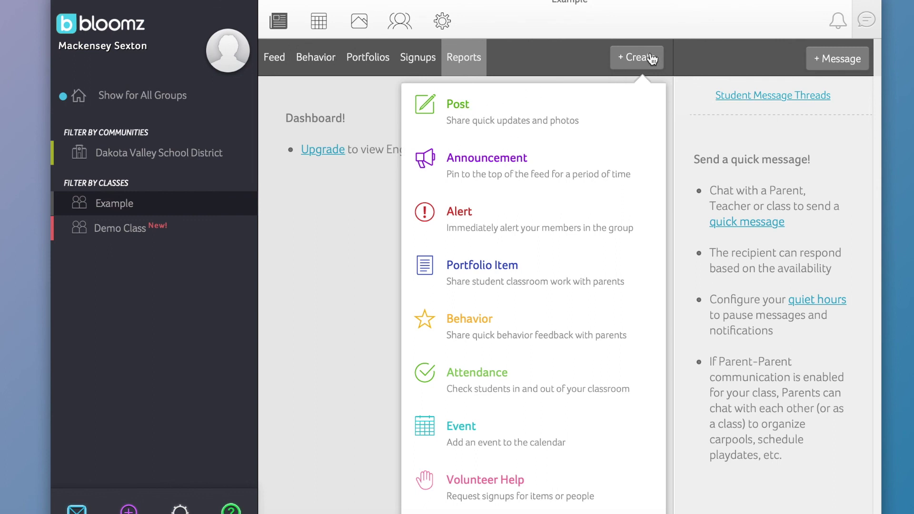
scroll(599, 285, "down", 3)
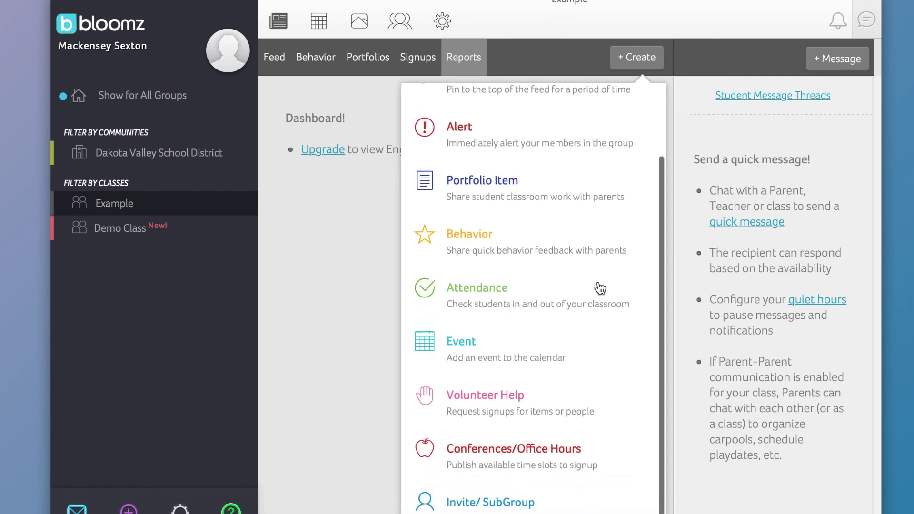
scroll(598, 286, "up", 3)
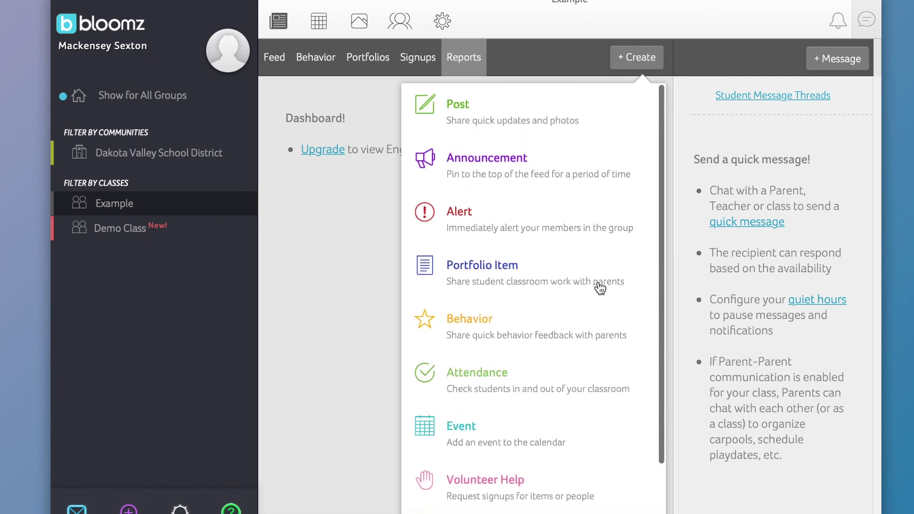
Step: Start a group message to all roles of the Example class and back out without sending it
left_click(824, 60)
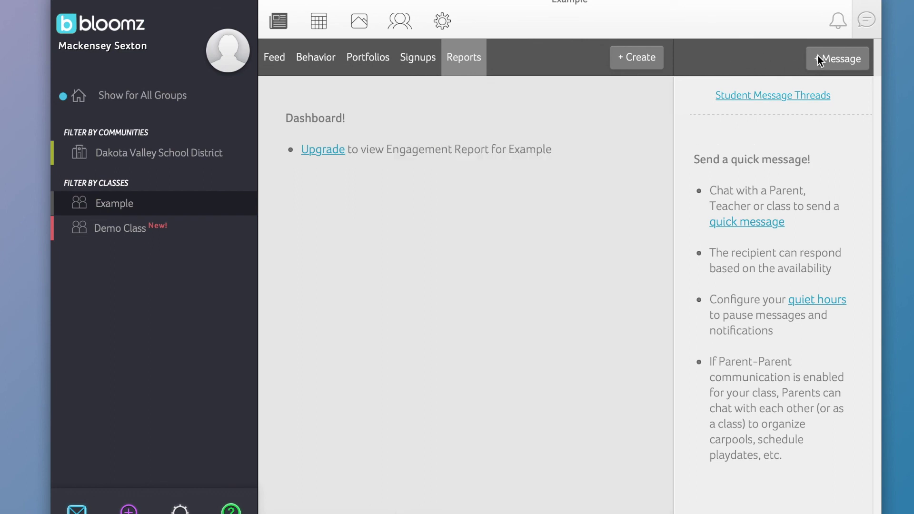
left_click(840, 64)
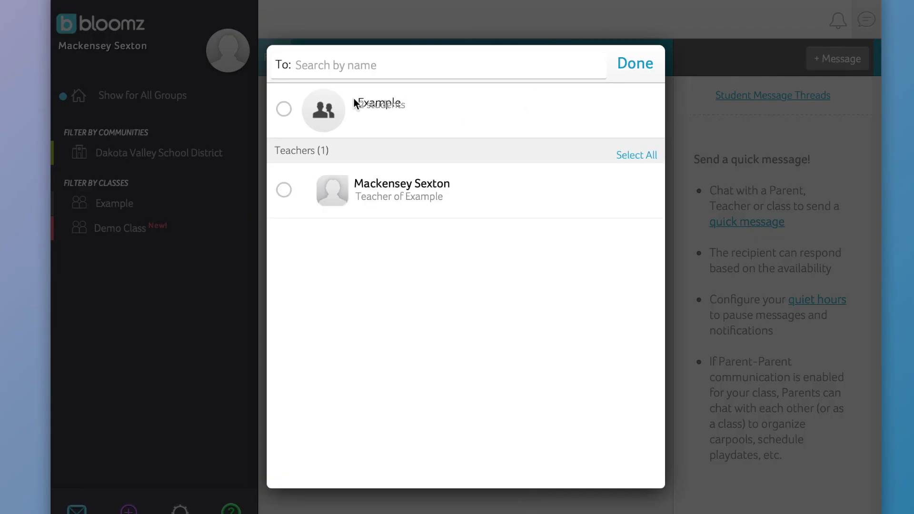
left_click(286, 114)
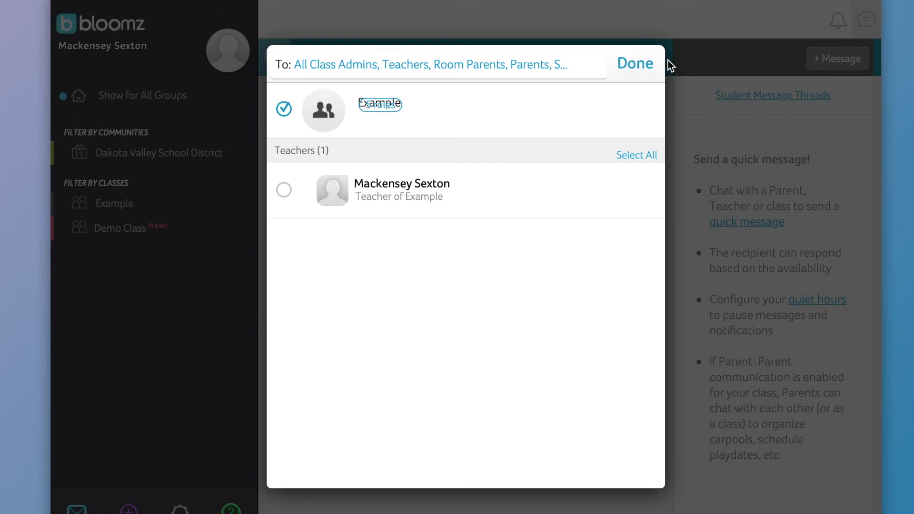
left_click(637, 66)
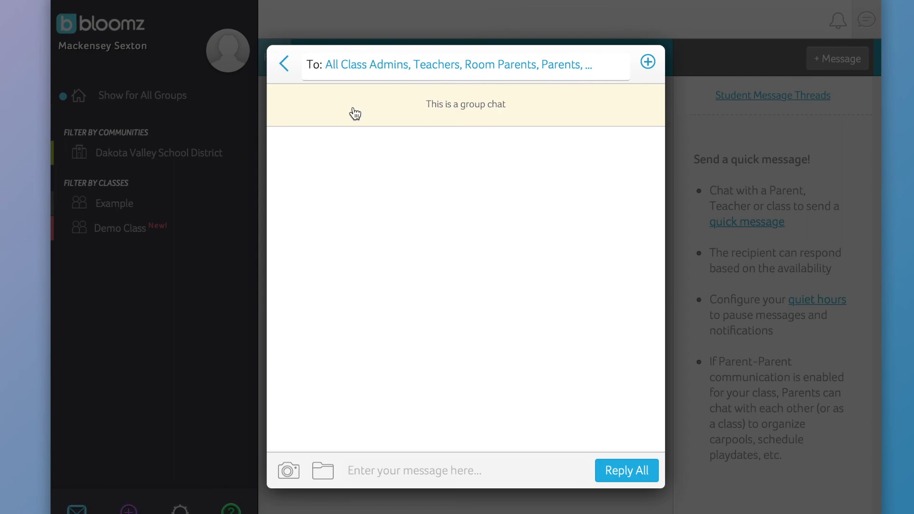
left_click(284, 68)
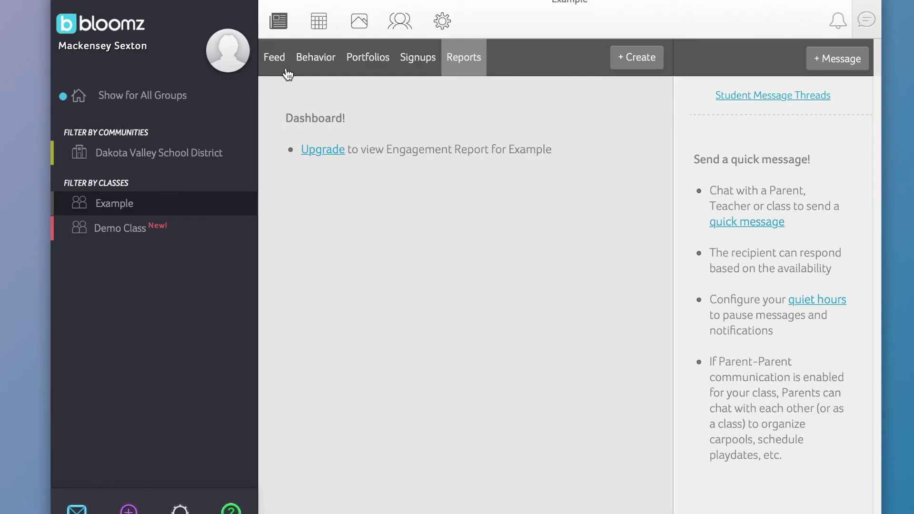